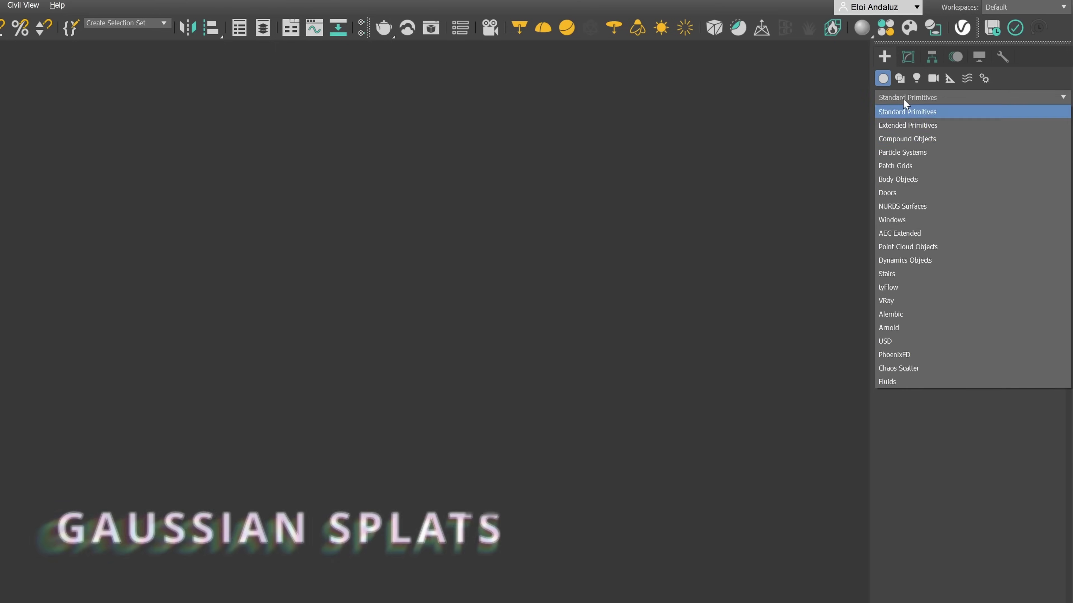
# Create a VRayGaussiansGeom object in the empty viewport from the V-Ray geometry types.
pyautogui.click(887, 301)
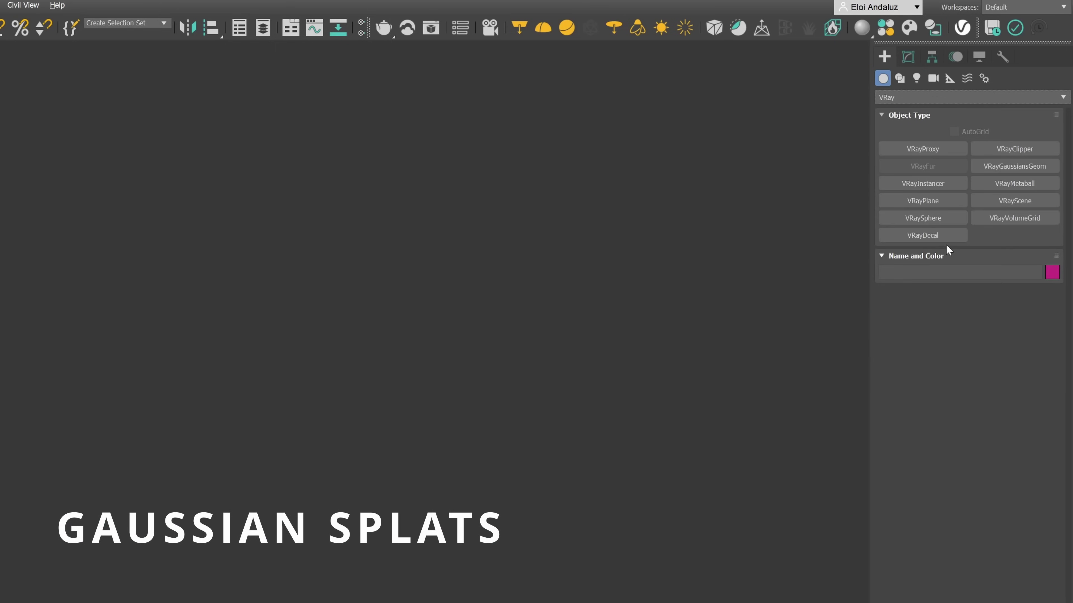
pyautogui.click(1023, 167)
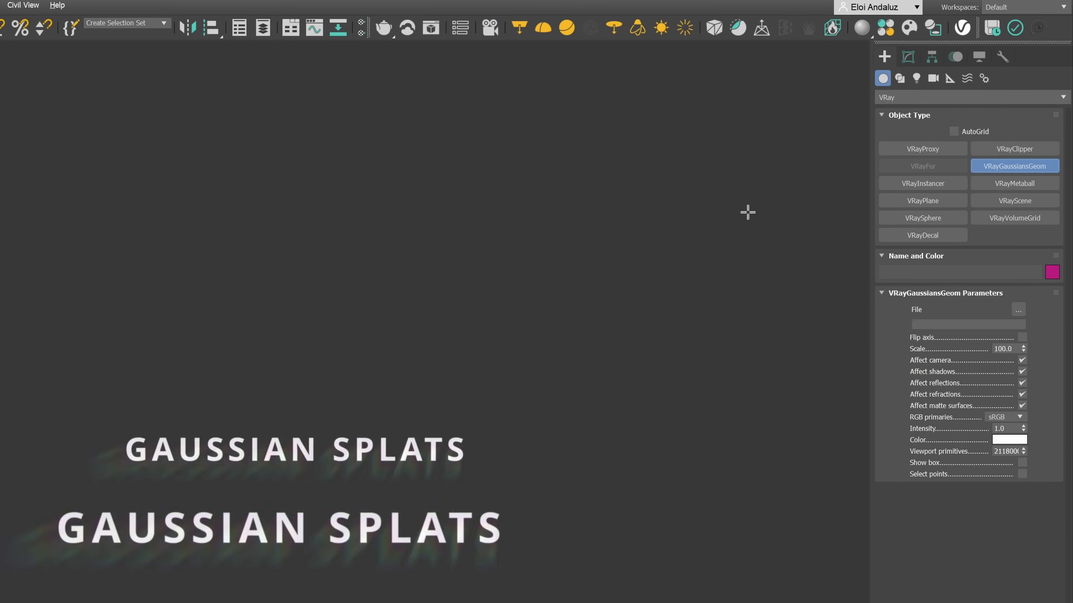
pyautogui.click(129, 475)
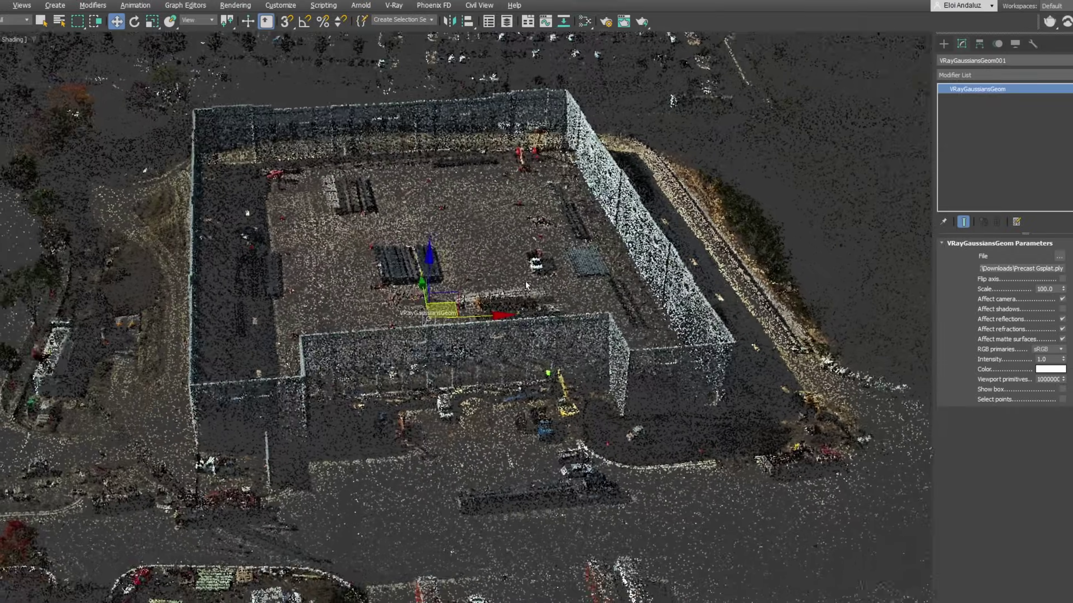
# In Postshot, import the image set with the Splat radiance field profile and start training.
pyautogui.keyDown('alt'); pyautogui.moveTo(423, 286); pyautogui.dragTo(506, 287, button='middle'); pyautogui.keyUp('alt')
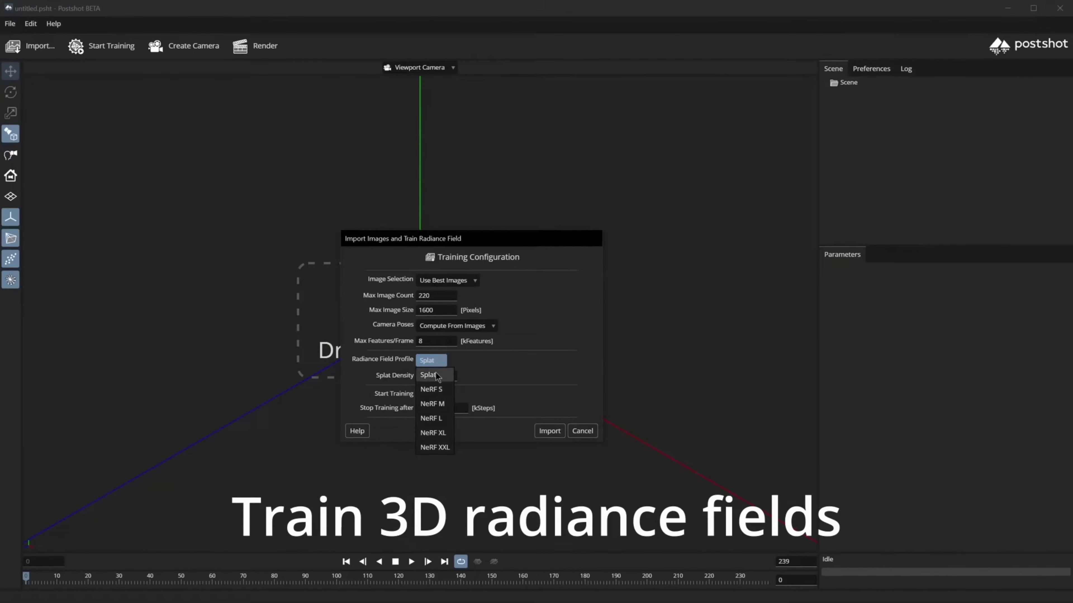
pyautogui.click(550, 431)
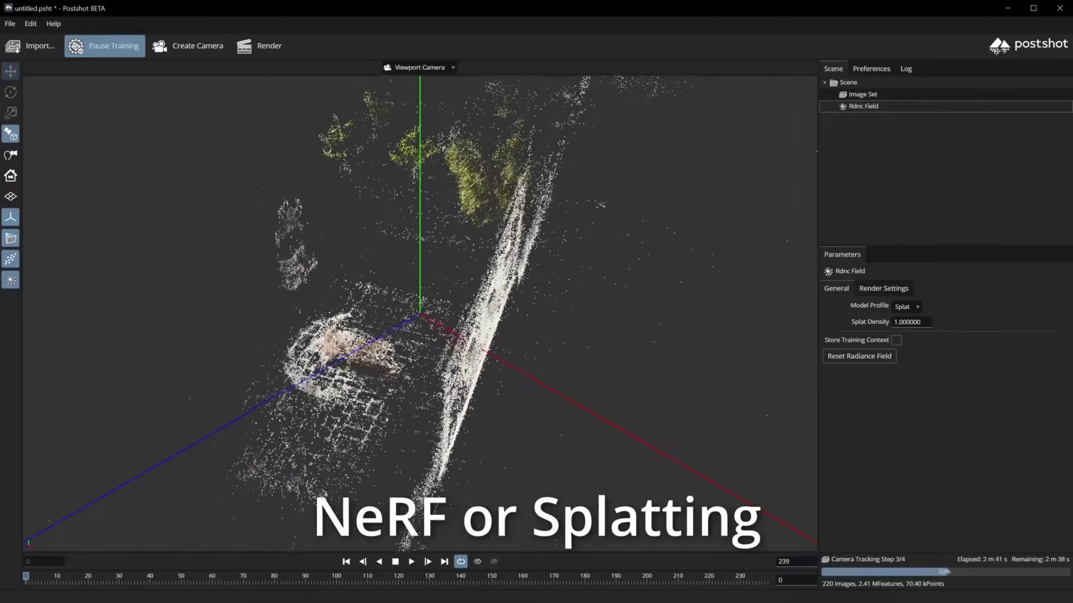
pyautogui.moveTo(656, 419); pyautogui.dragTo(755, 408)
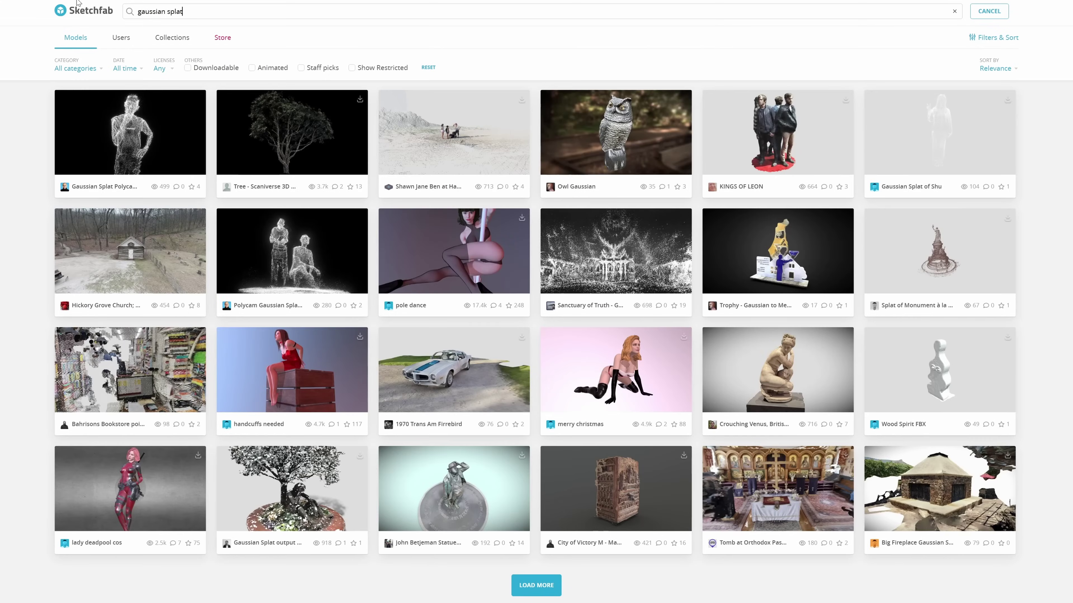
# On Sketchfab, open the model Tree - Scaniverse 3D Gaussian Splat ply and review its available download formats.
pyautogui.click(312, 147)
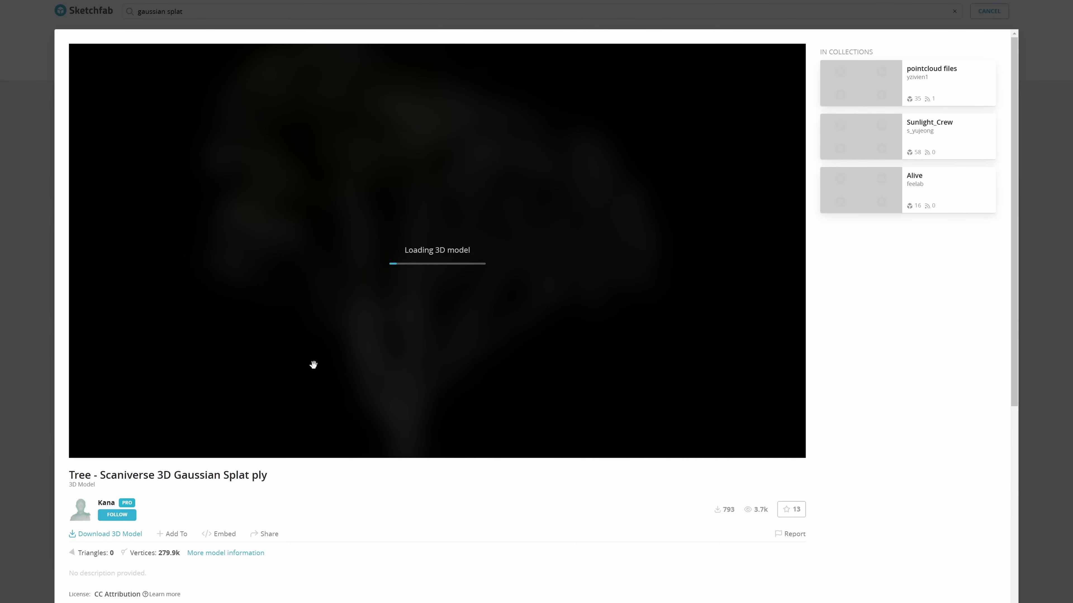
pyautogui.click(115, 534)
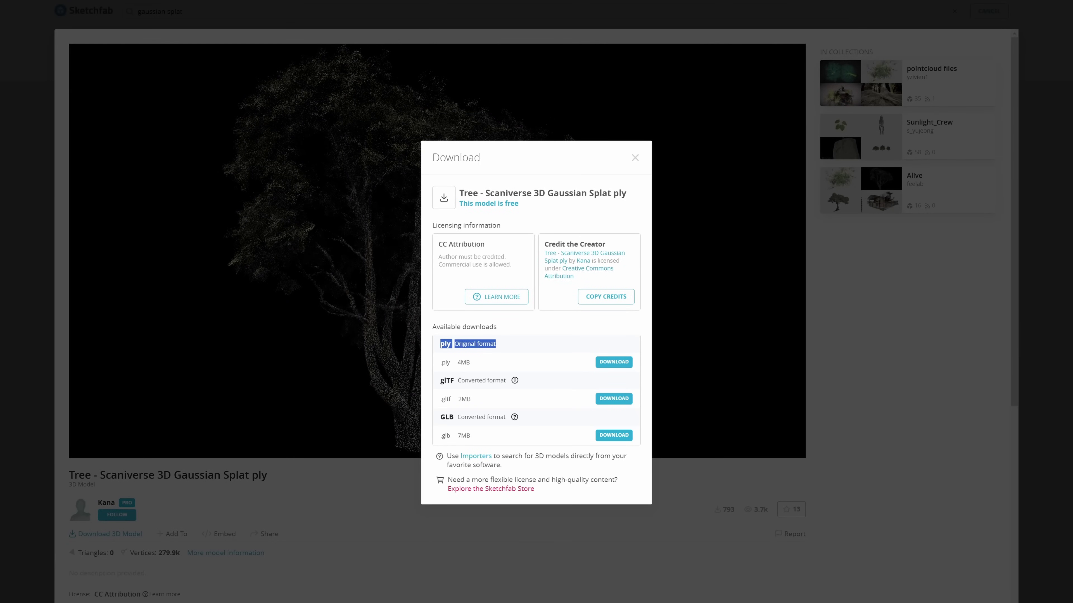
pyautogui.click(634, 158)
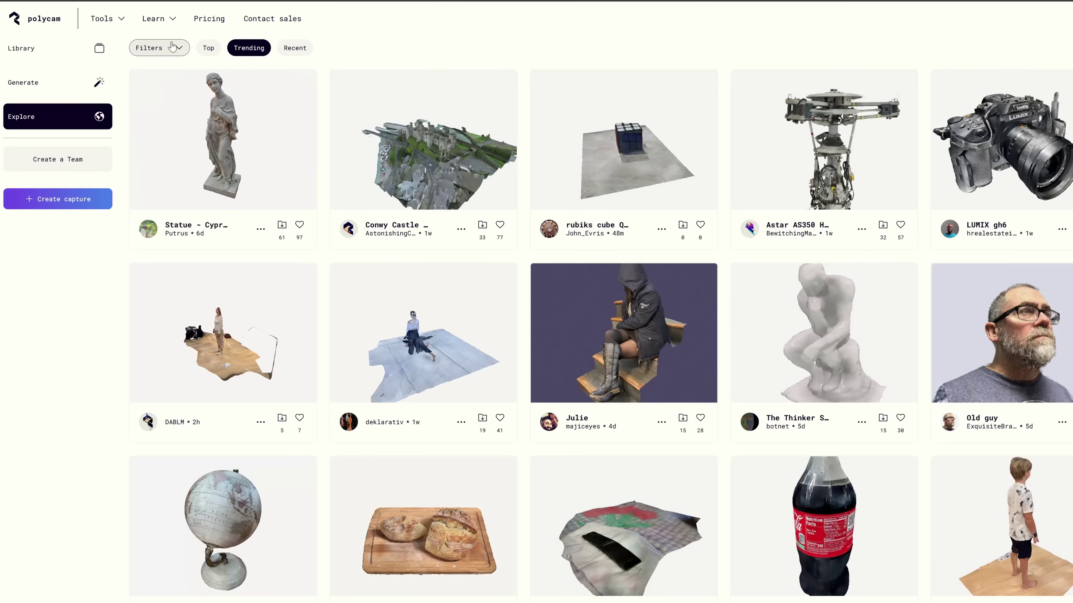
# On Polycam's Explore page, filter the captures by the Splat type.
pyautogui.click(171, 47)
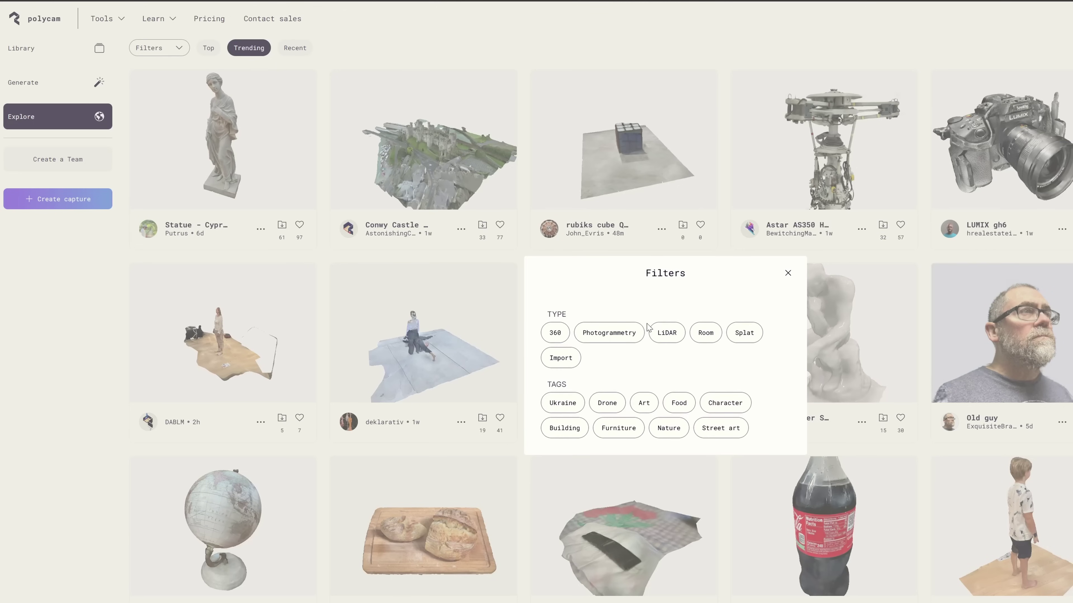
pyautogui.click(743, 334)
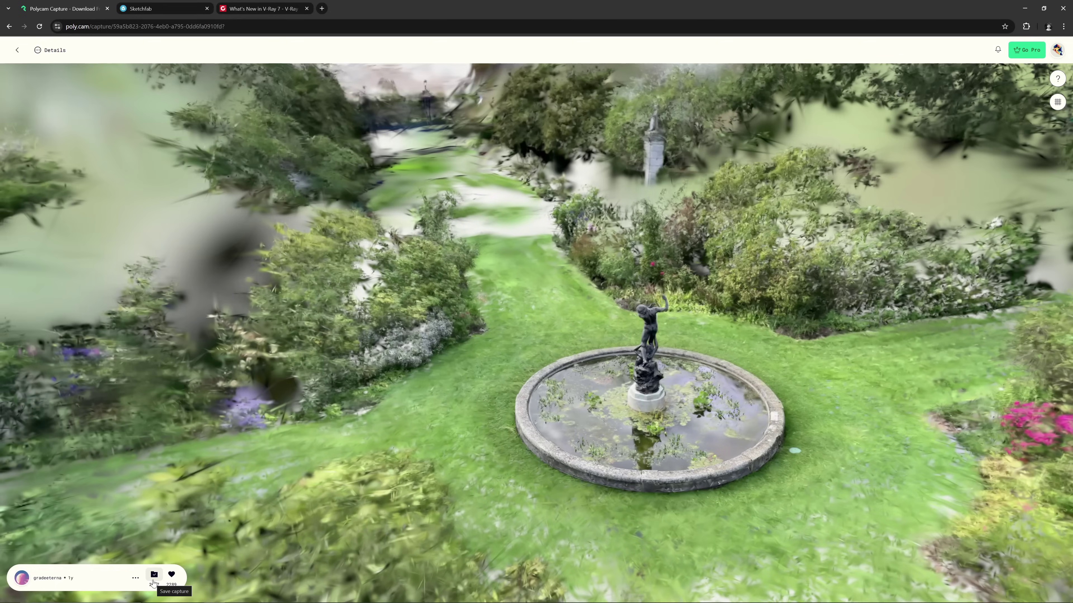
pyautogui.click(153, 576)
# In 3ds Max, load Precast Gsplat.ply into the VRayGaussiansGeom object and set its scale to 1.
pyautogui.click(485, 312)
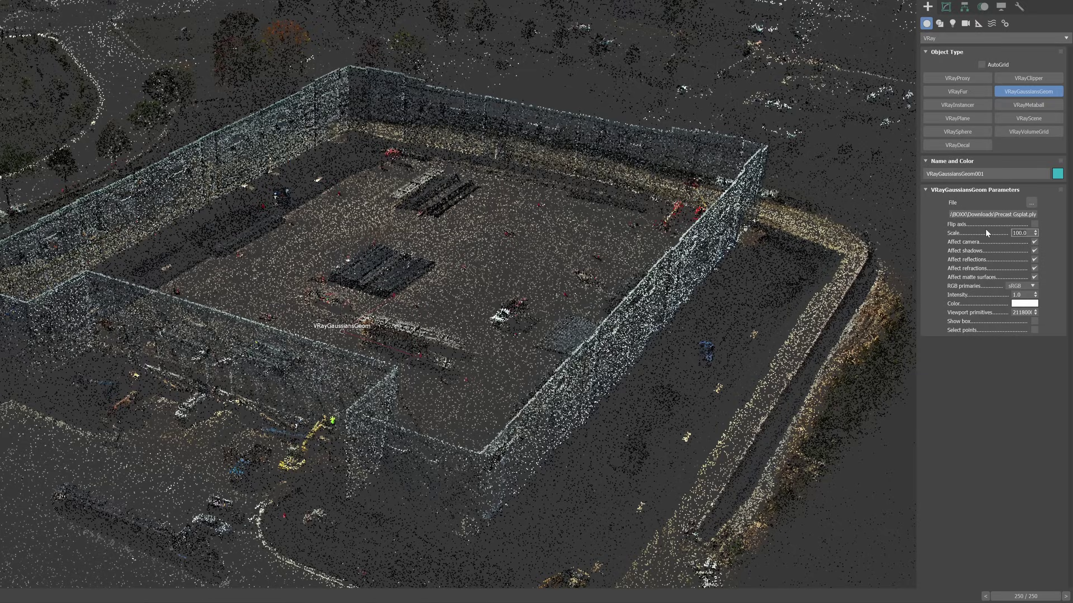
pyautogui.write('1')
pyautogui.press('Return')
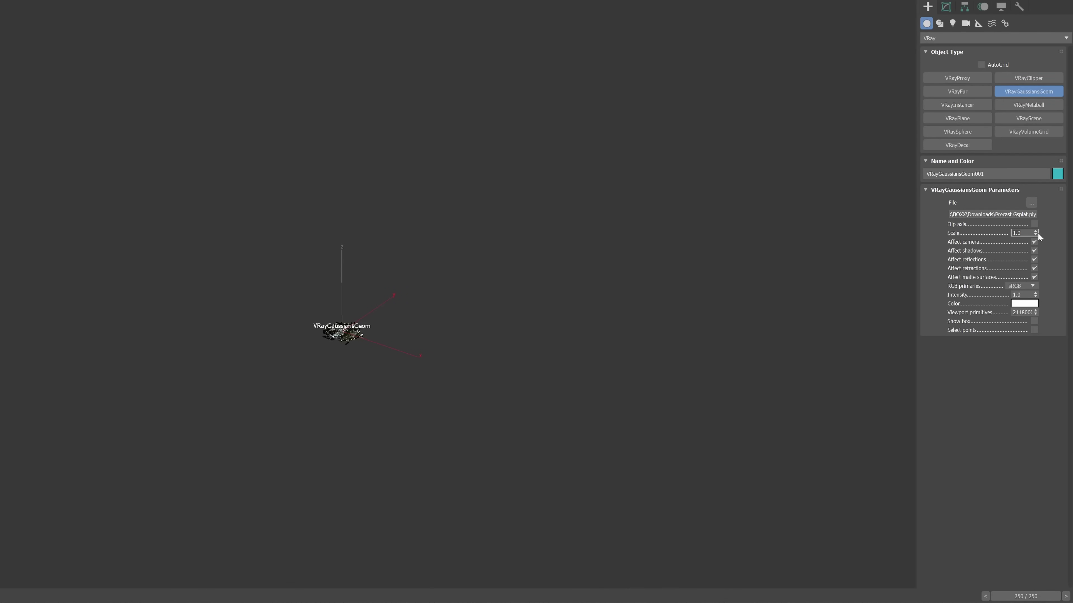
pyautogui.moveTo(1017, 156); pyautogui.dragTo(975, 547)
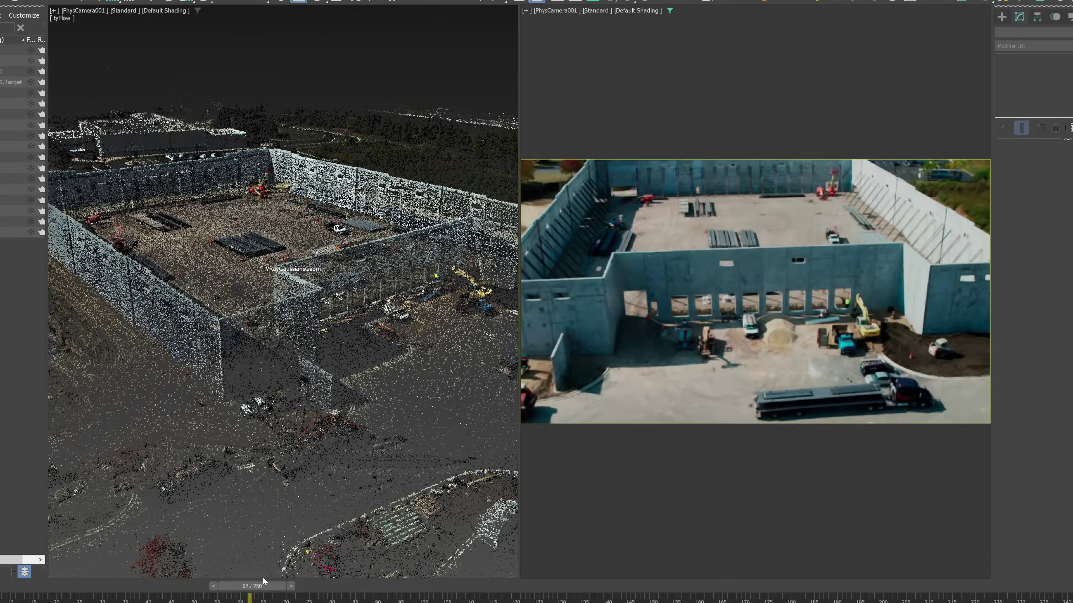
pyautogui.moveTo(263, 579); pyautogui.dragTo(623, 553)
pyautogui.moveTo(191, 589); pyautogui.dragTo(620, 578)
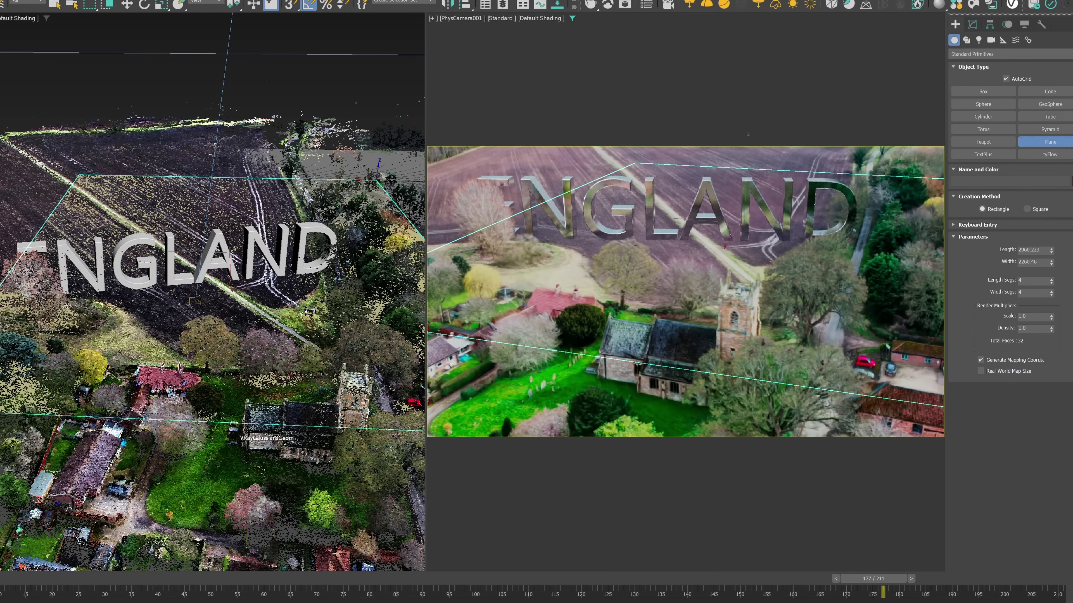
# Draw a plane about 3011 by 2237 units over the ground around the ENGLAND text and make it a shadow catcher.
pyautogui.moveTo(0, 412); pyautogui.dragTo(0, 423)
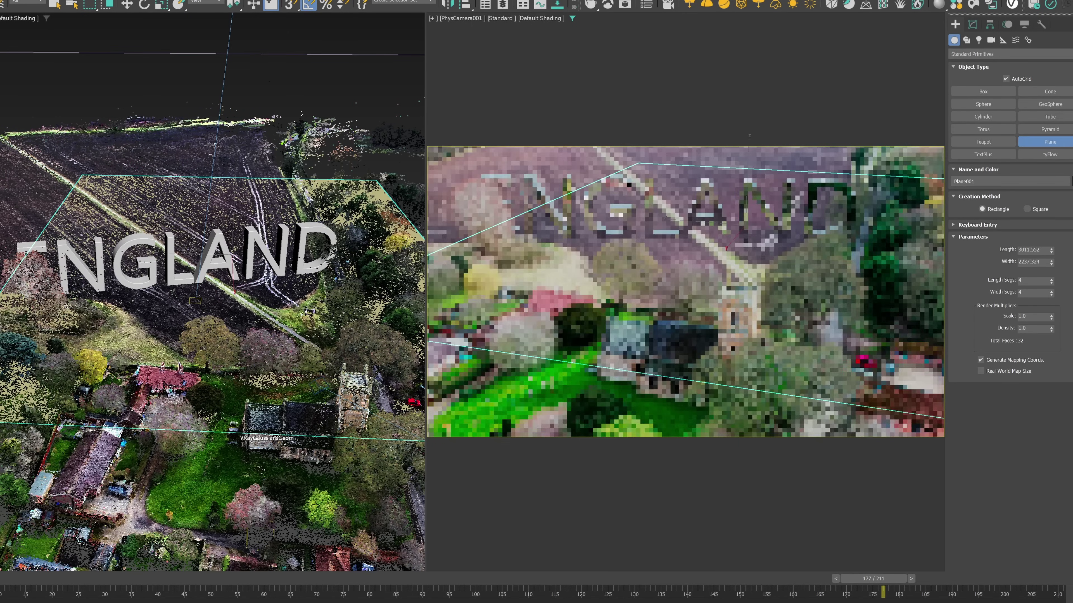
pyautogui.press('w')
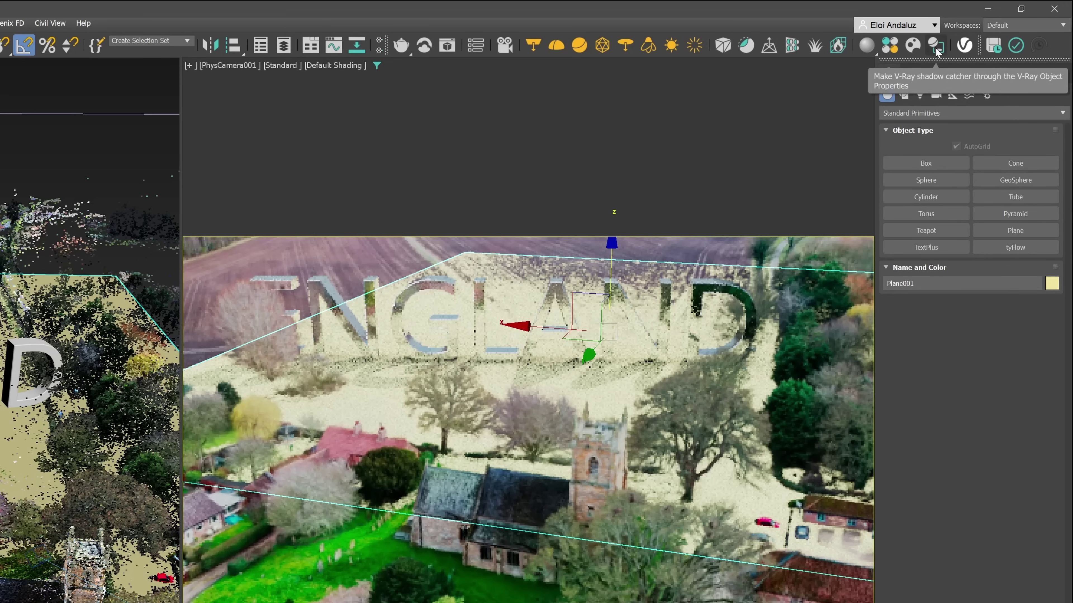
pyautogui.click(937, 51)
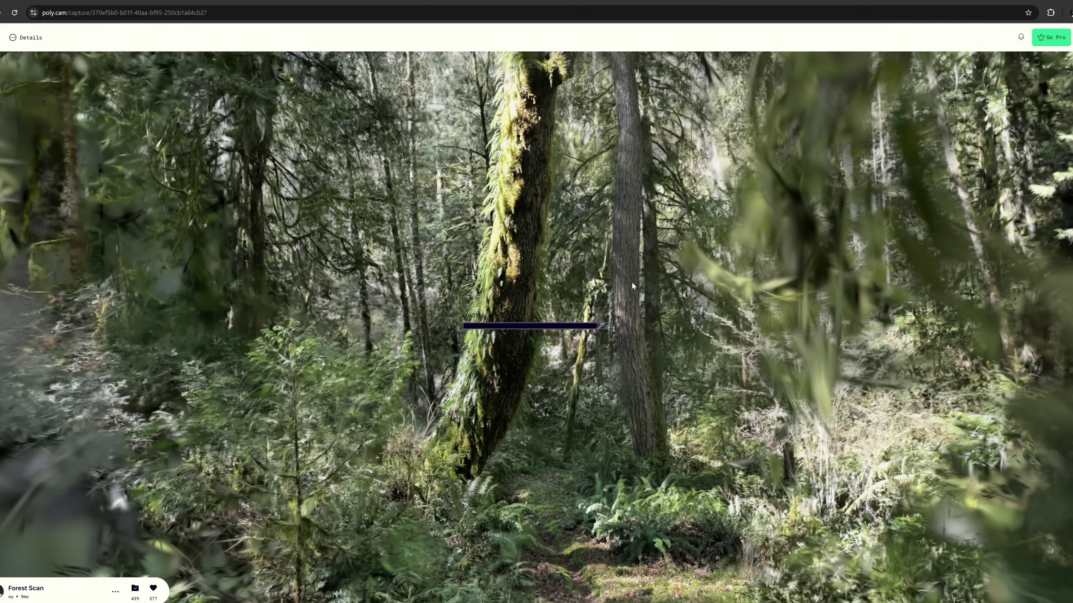
# Switch to the Forest Scan capture on Polycam and examine the splat from different angles.
pyautogui.moveTo(677, 286); pyautogui.dragTo(1, 348)
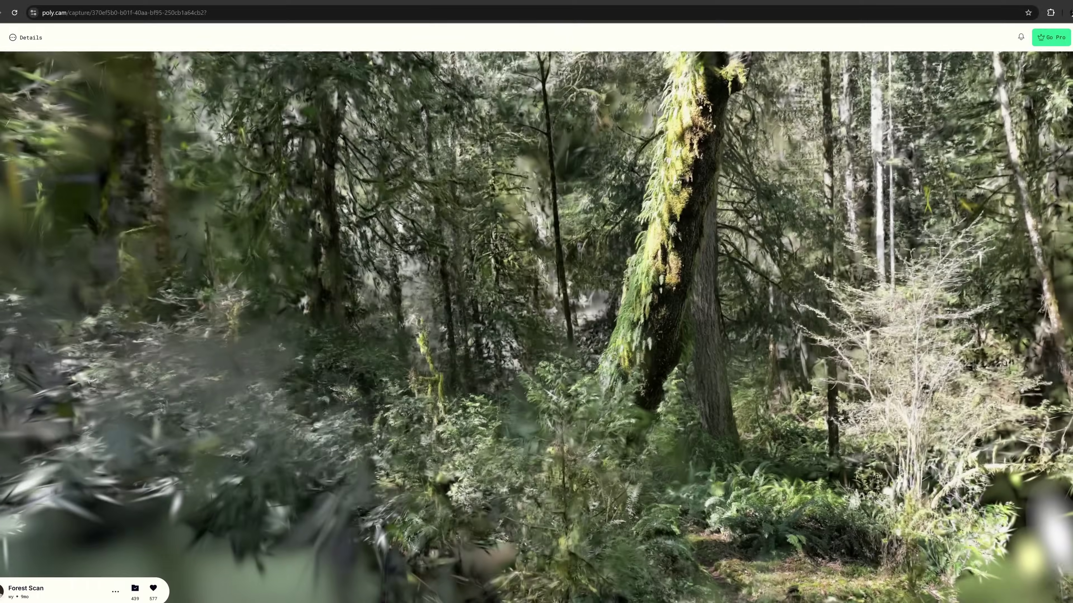
pyautogui.moveTo(773, 340); pyautogui.dragTo(879, 297)
pyautogui.scroll(-3, 599, 339)
pyautogui.moveTo(599, 339); pyautogui.dragTo(576, 340)
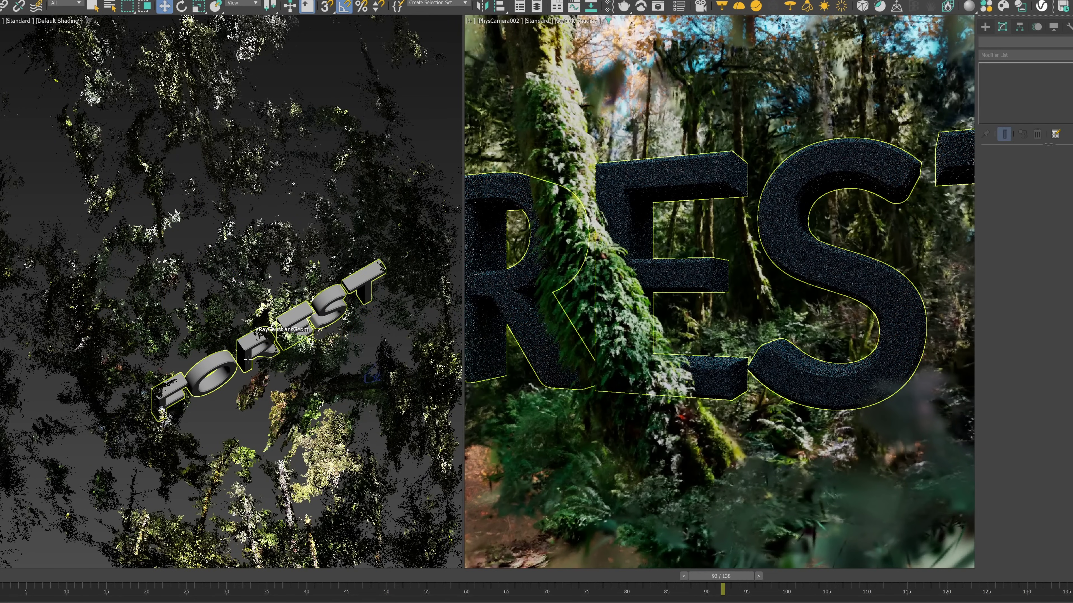
# Move the FOREST text forward in the forest splat so it stands in front of the mossy trunk.
pyautogui.moveTo(280, 314); pyautogui.dragTo(295, 332)
pyautogui.click(242, 430)
pyautogui.click(270, 362)
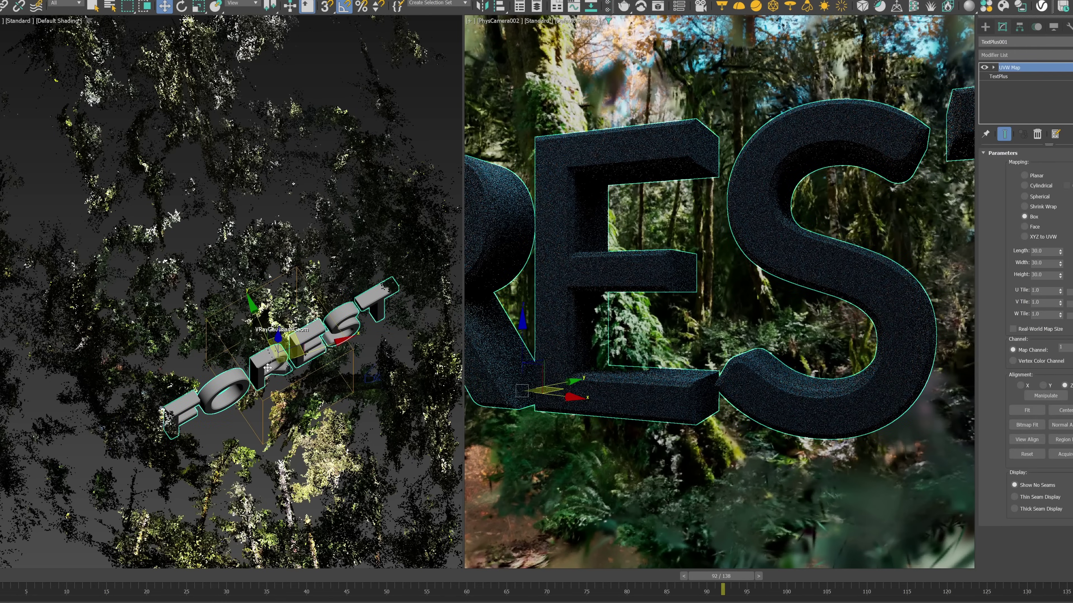
# Move the FOREST text back so the mossy trunk passes in front of its letters.
pyautogui.moveTo(281, 341); pyautogui.dragTo(271, 315)
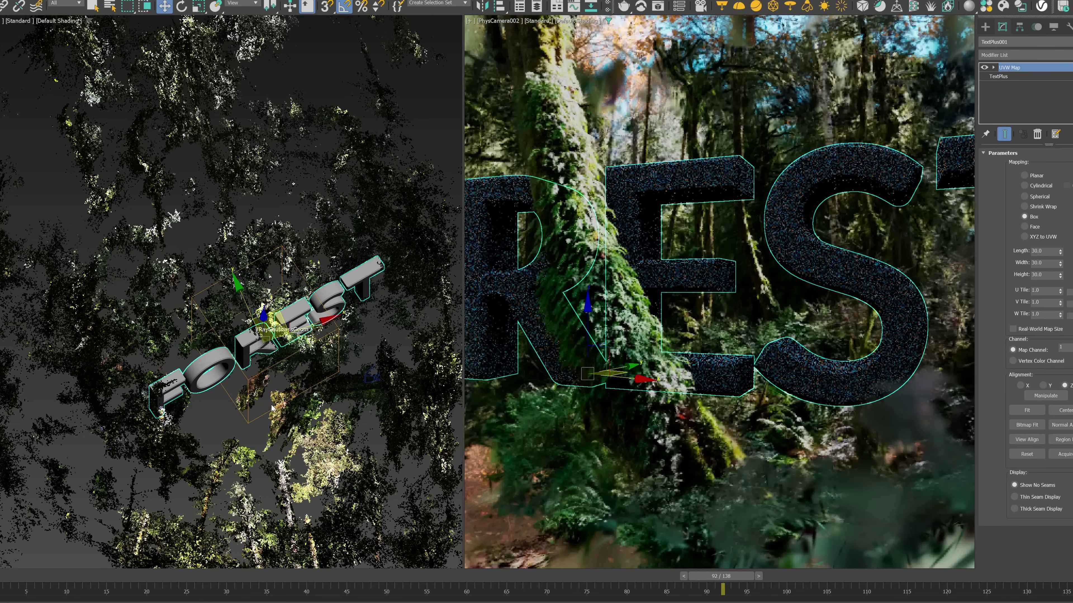
pyautogui.click(229, 418)
pyautogui.click(271, 325)
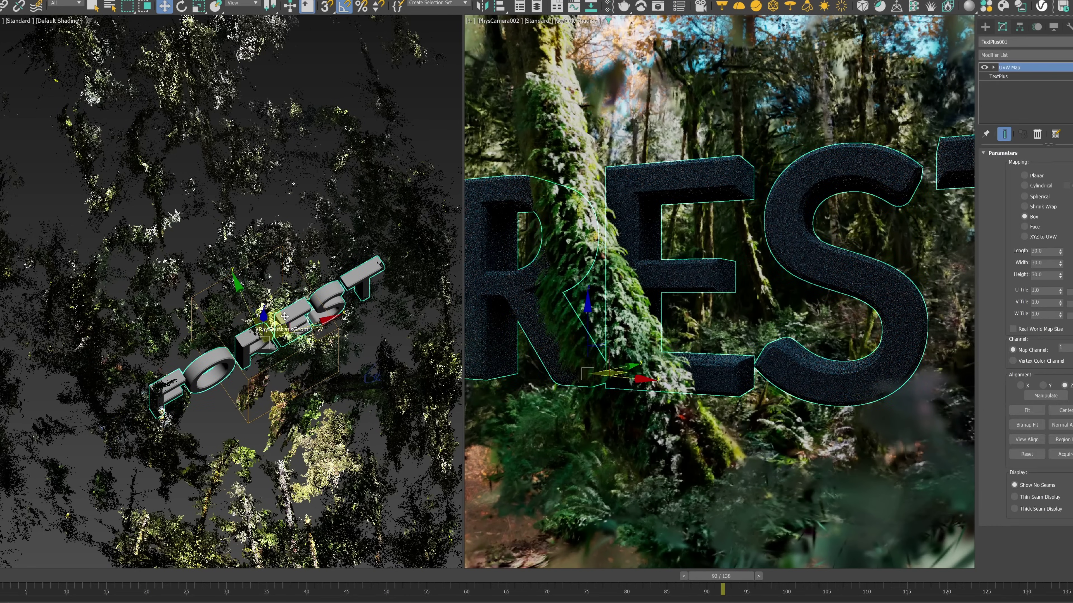
# Move the FOREST text deep into the forest behind the undergrowth, and bring it partway back towards the camera.
pyautogui.moveTo(282, 307); pyautogui.dragTo(183, 186)
pyautogui.click(214, 382)
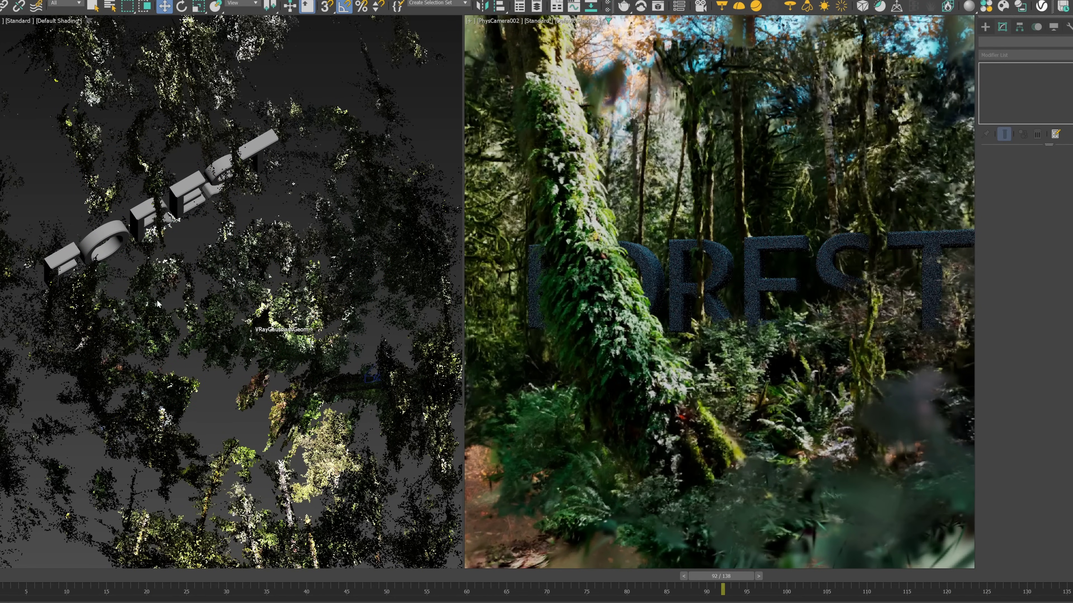
pyautogui.click(126, 233)
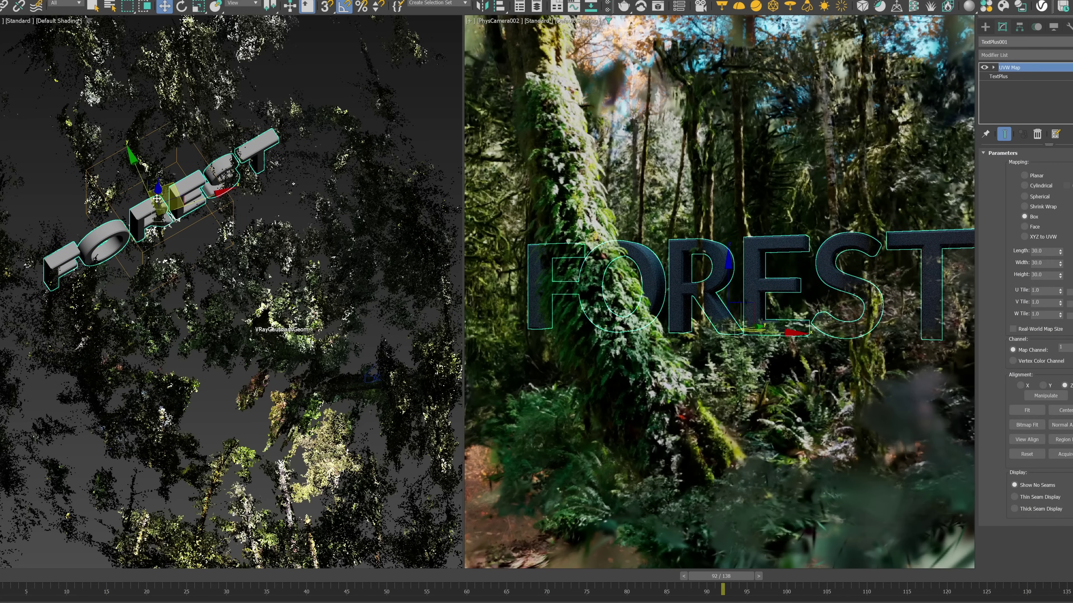
pyautogui.moveTo(172, 184); pyautogui.dragTo(204, 244)
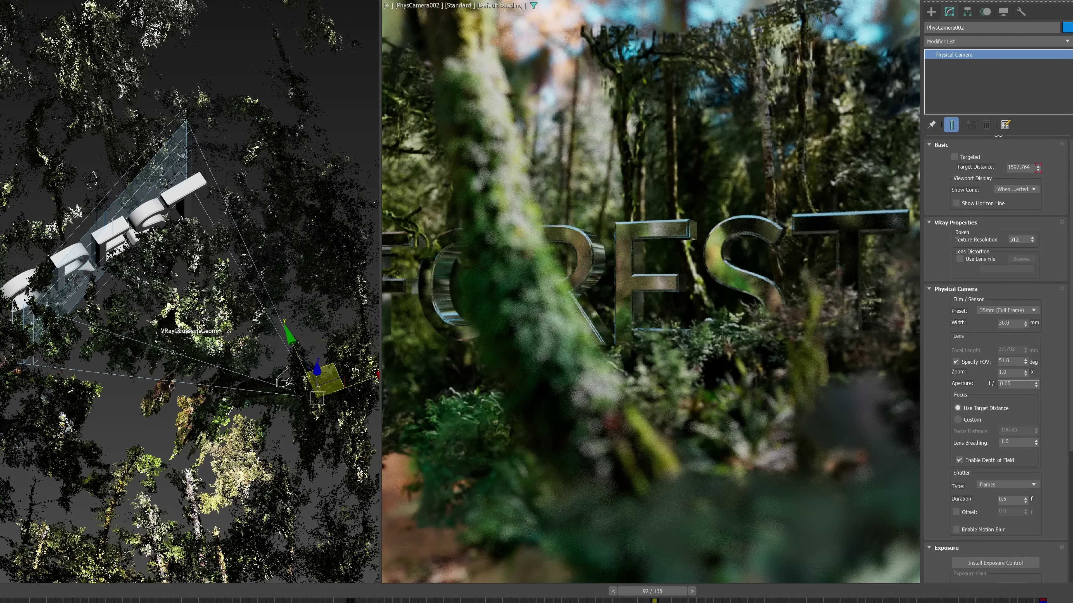
# Focus the physical camera on the trunk with a target distance of 770, and refocus on the text at 1700.
pyautogui.write('770')
pyautogui.press('Return')
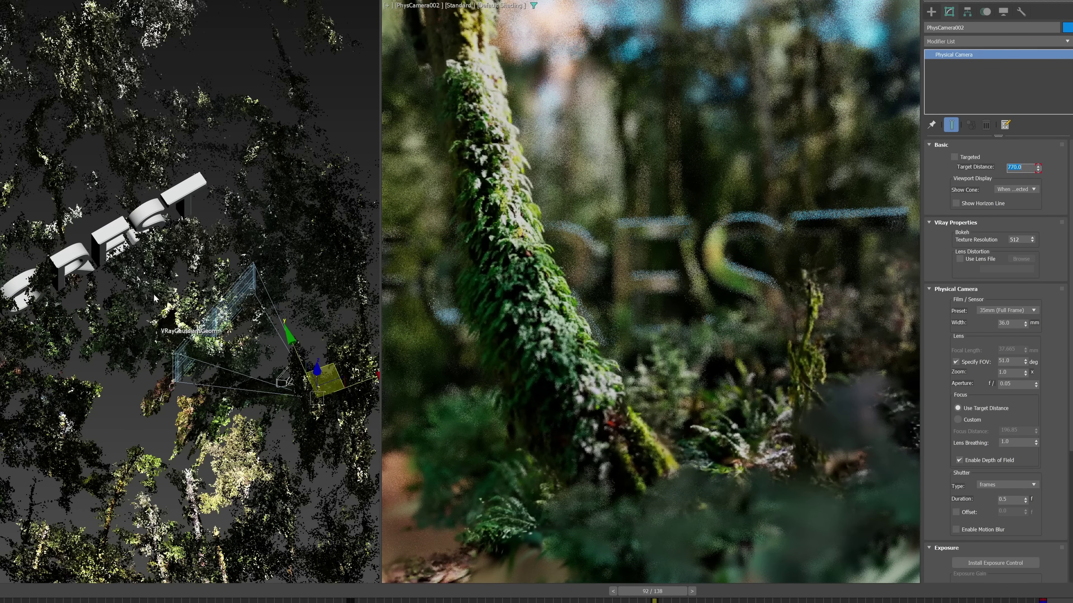
pyautogui.write('1700')
pyautogui.press('Return')
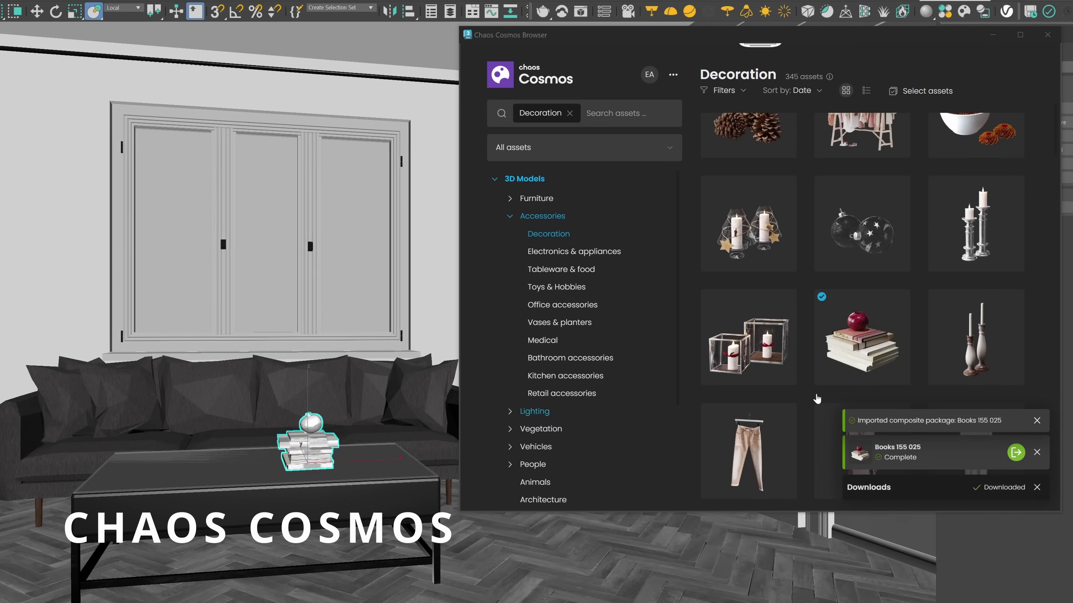
# Find Candle 160 011 among the Chaos Cosmos decorations and place it on the coffee table.
pyautogui.scroll(-10, 875, 330)
pyautogui.scroll(-5, 875, 330)
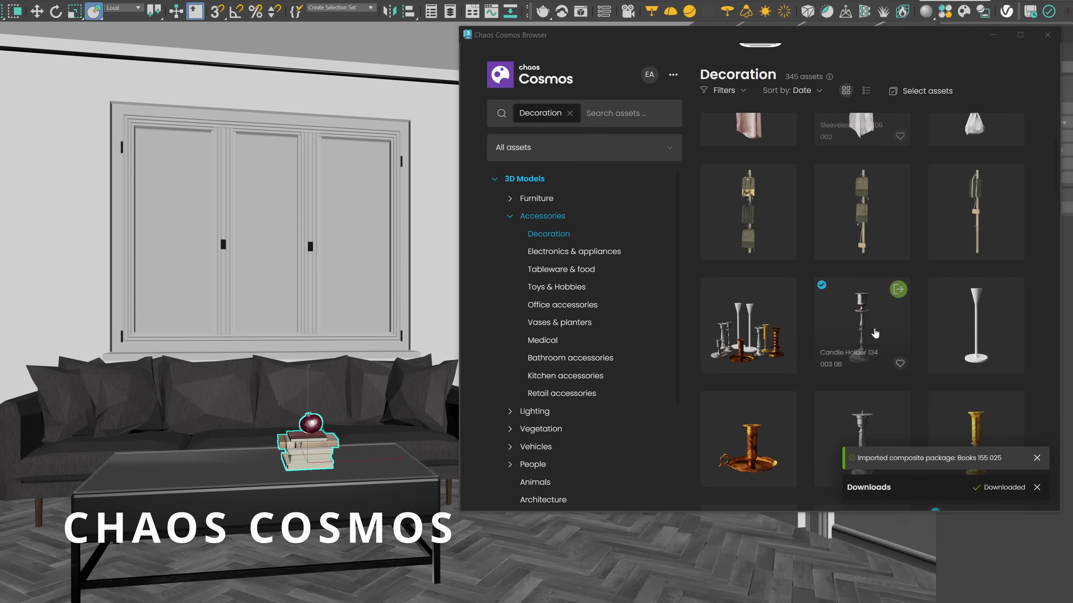
pyautogui.scroll(-8, 875, 334)
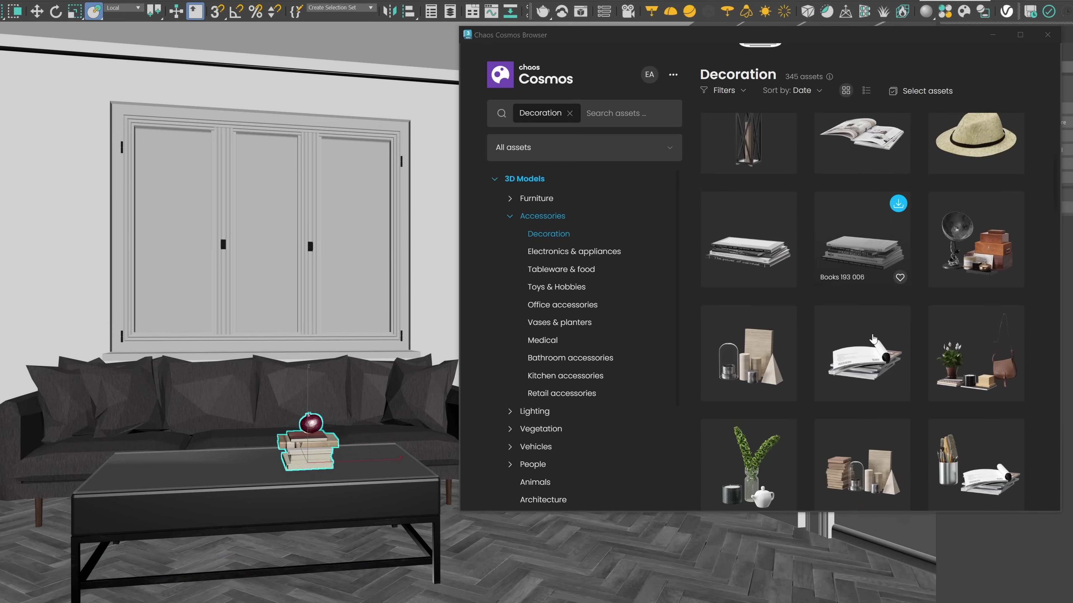
pyautogui.scroll(-10, 850, 321)
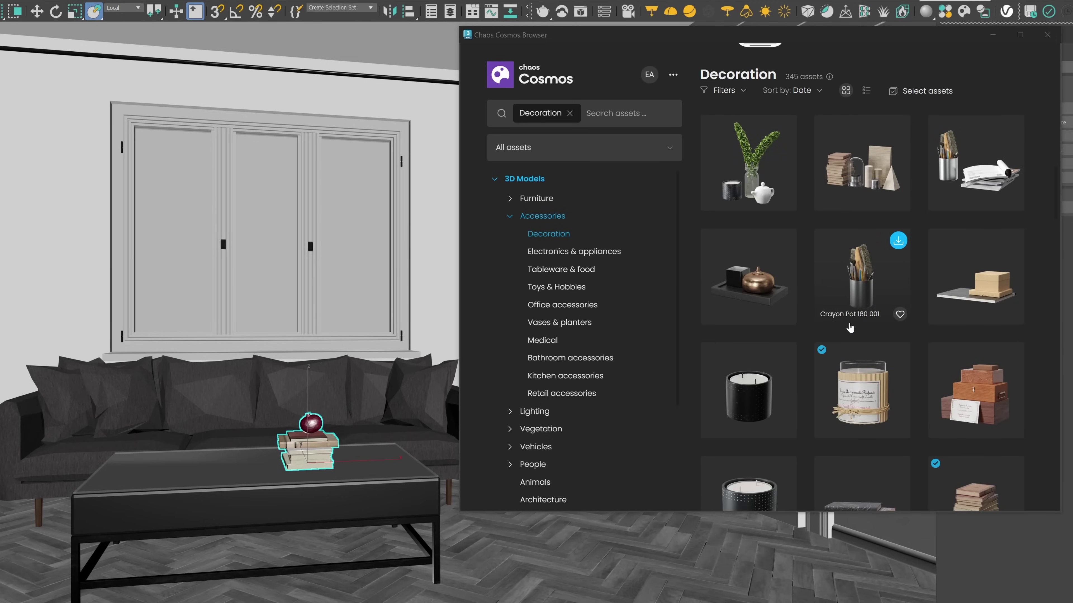
pyautogui.moveTo(869, 254); pyautogui.dragTo(125, 481)
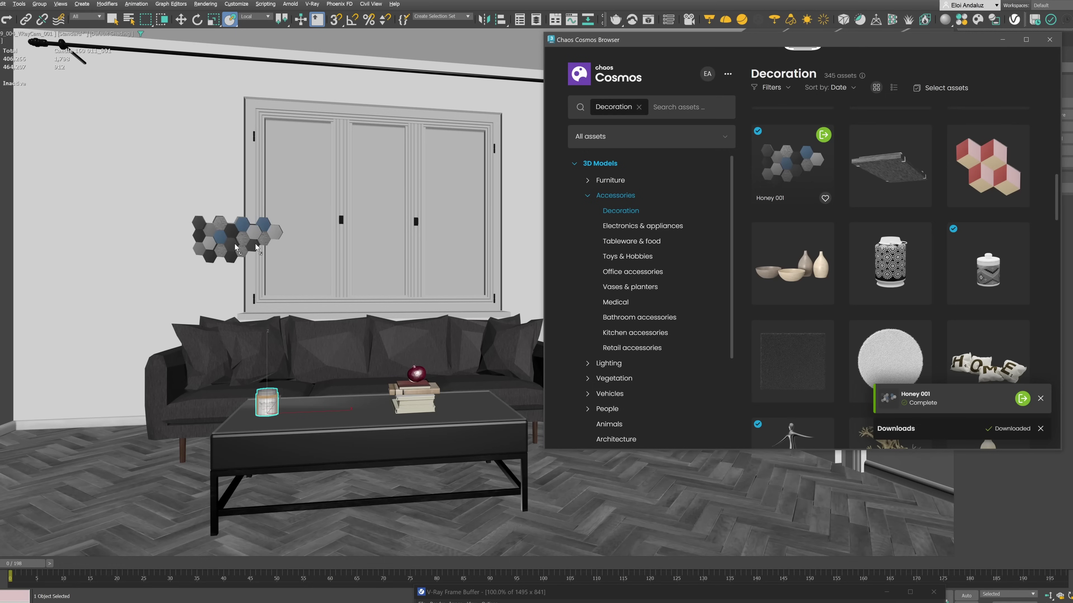
# Place the Honey 001 hexagonal panels on the wall beside the window and scale them down.
pyautogui.moveTo(235, 247); pyautogui.dragTo(127, 209)
pyautogui.press('r')
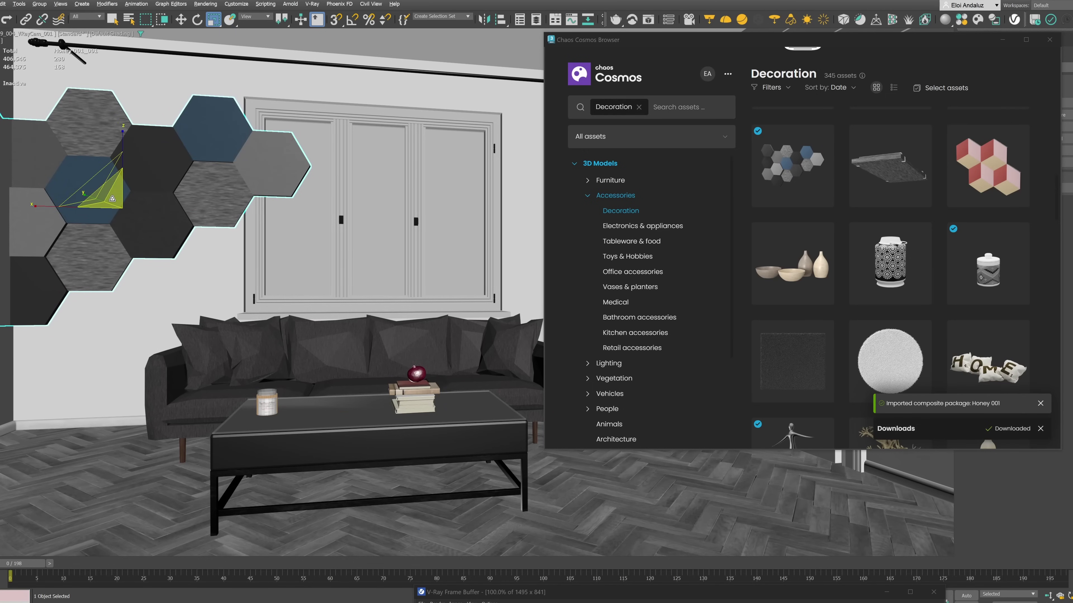
pyautogui.moveTo(112, 200); pyautogui.dragTo(109, 233)
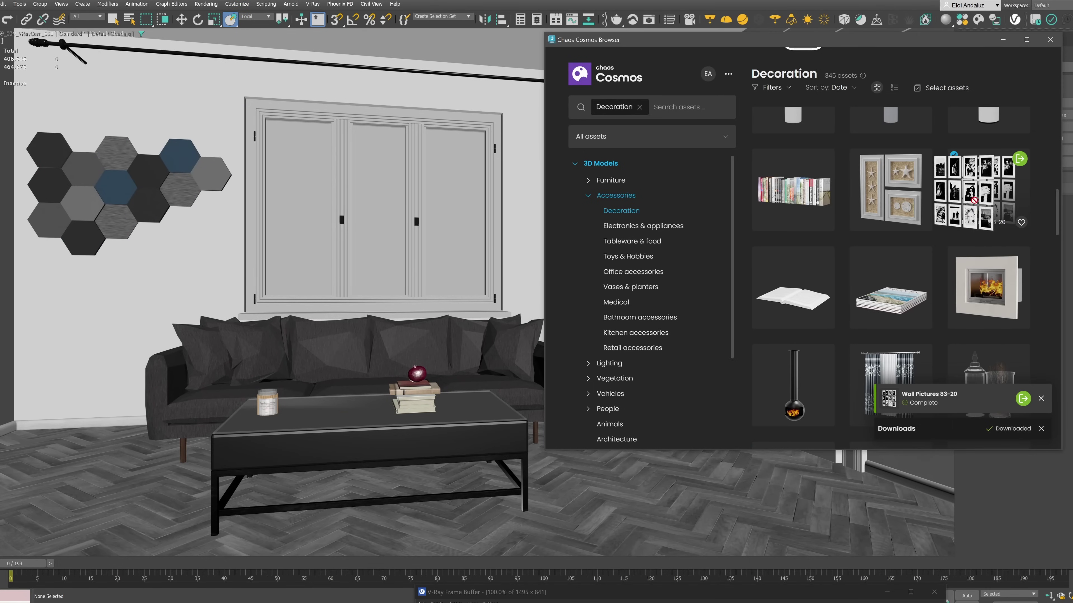
# Add further Cosmos decorations to the wall and the coffee table, and delete the unwanted wall piece.
pyautogui.moveTo(974, 200); pyautogui.dragTo(159, 165)
pyautogui.press('Delete')
pyautogui.click(164, 248)
pyautogui.scroll(-5, 887, 254)
pyautogui.moveTo(886, 207); pyautogui.dragTo(348, 406)
# Place the Wall Pictures 01 37-47 asset on the wall beside the window.
pyautogui.scroll(-7, 881, 287)
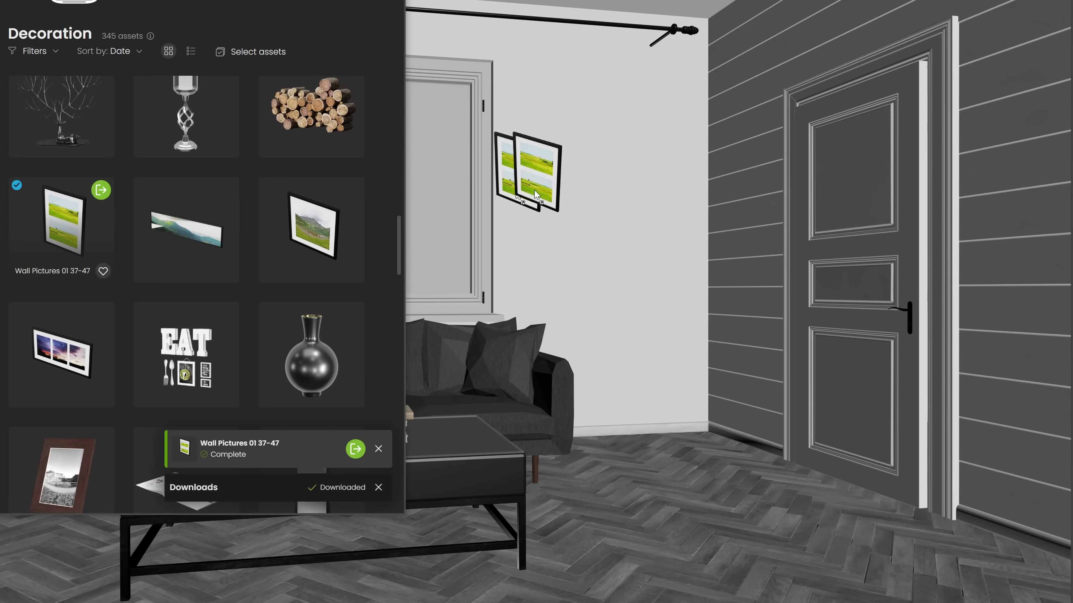
pyautogui.moveTo(536, 195); pyautogui.dragTo(596, 192)
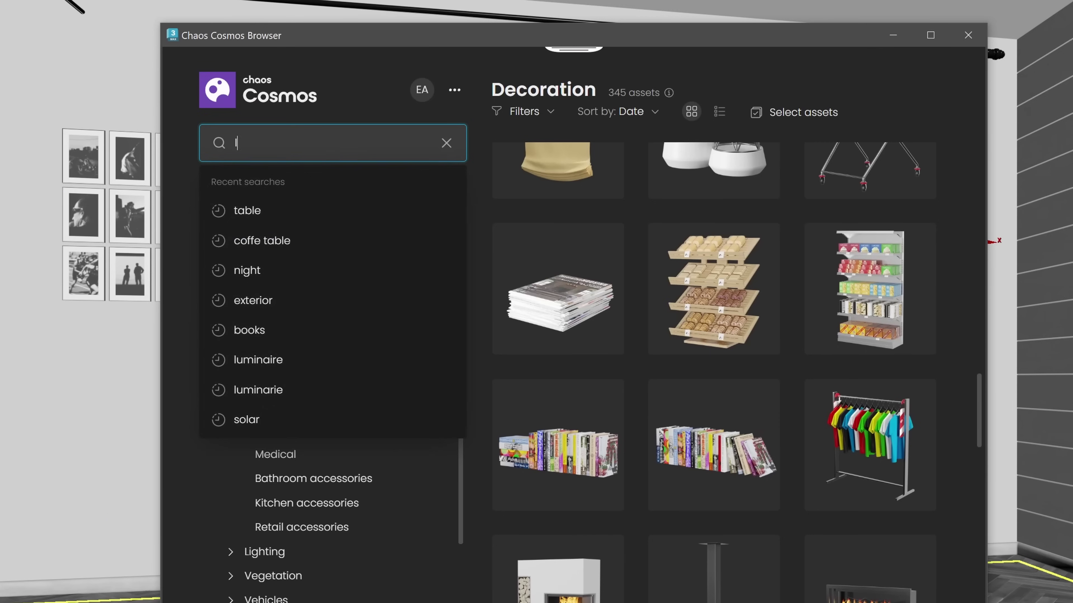
# Search the Chaos Cosmos library for "luminaire".
pyautogui.write('luminaire')
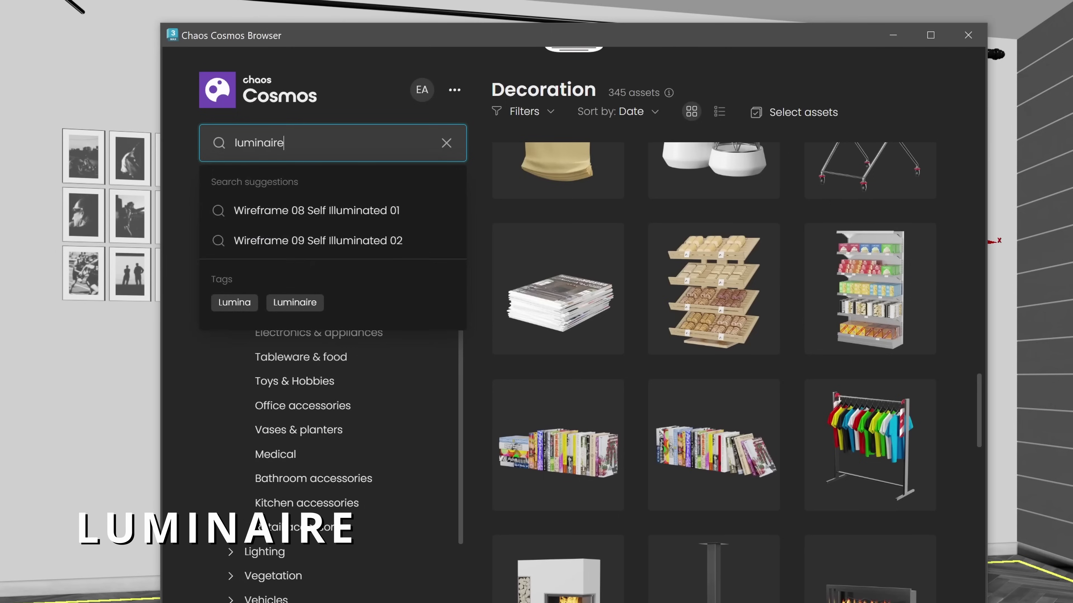
pyautogui.press('Return')
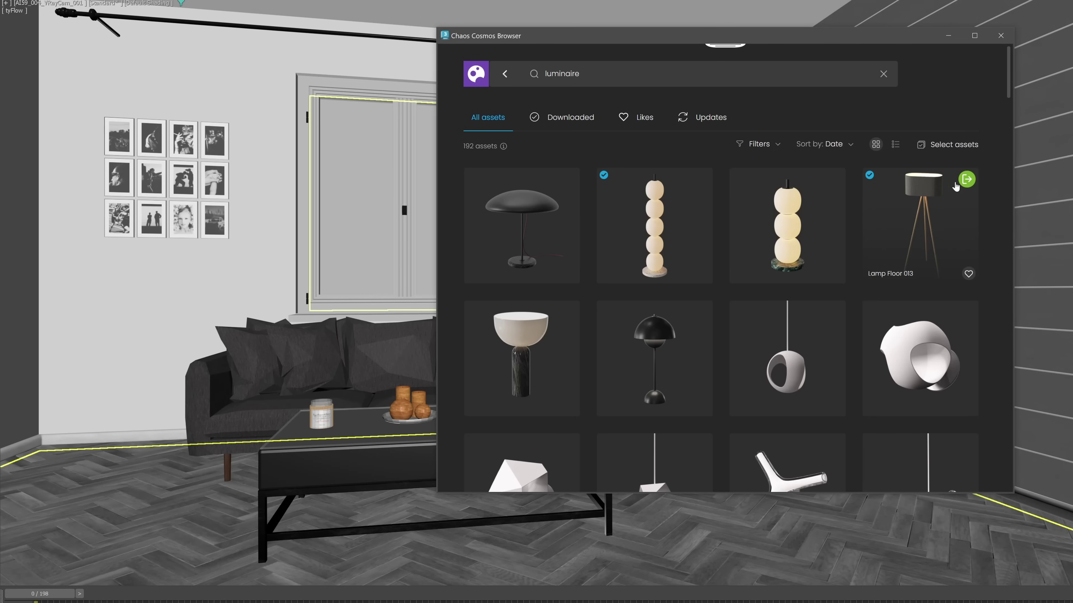
# Import the Lamp Floor 013 asset into the room and move it beside the coffee table towards the sofa's end.
pyautogui.click(915, 245)
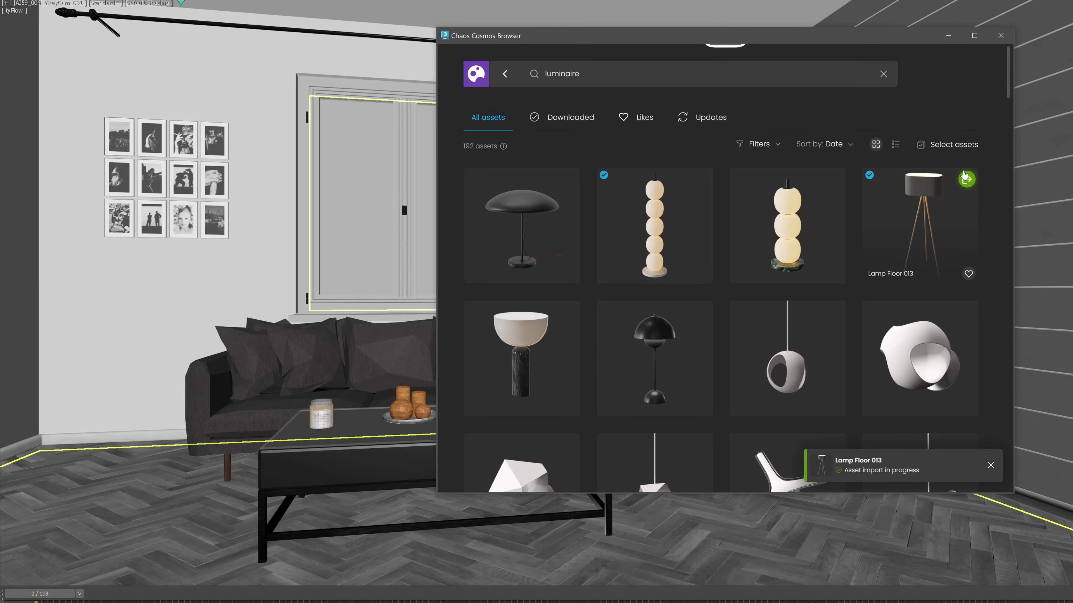
pyautogui.click(998, 35)
pyautogui.moveTo(876, 600); pyautogui.dragTo(700, 105)
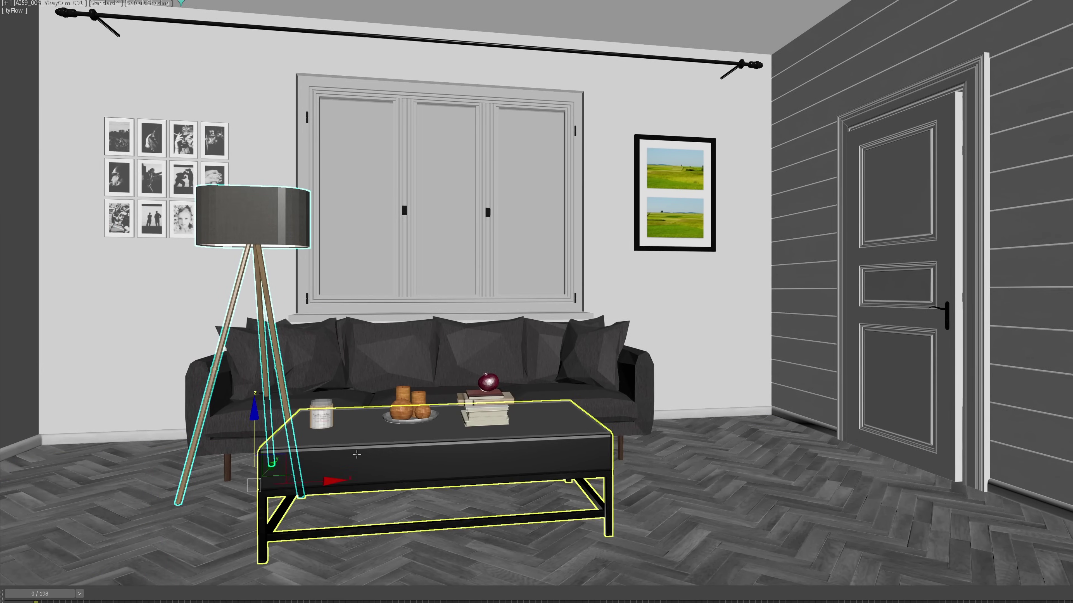
pyautogui.moveTo(353, 470); pyautogui.dragTo(227, 470)
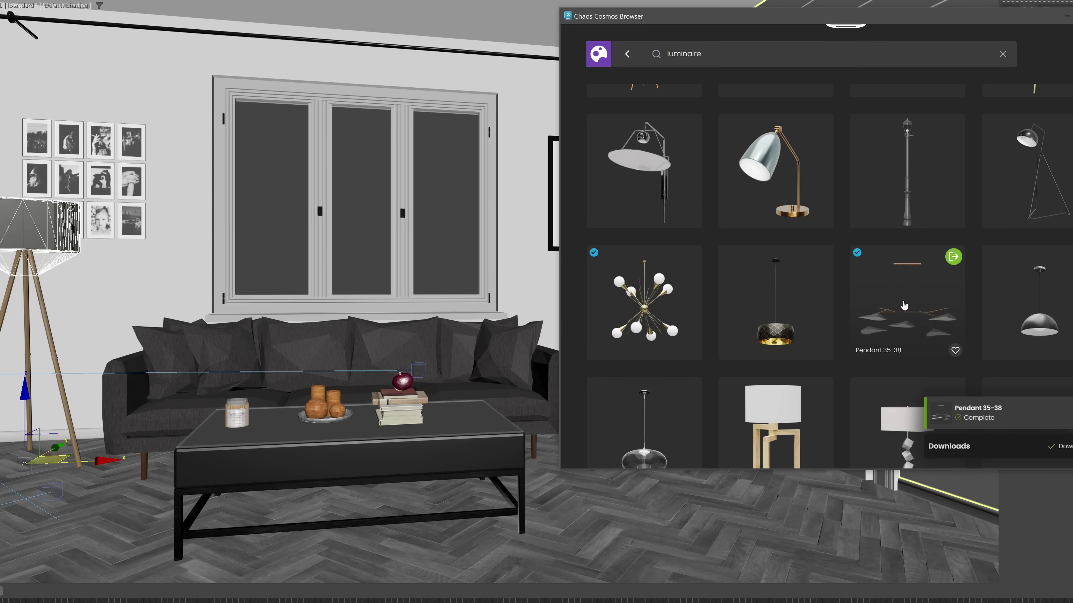
# Hang the Pendant 35-38 asset from the ceiling in front of the window and run an interactive render.
pyautogui.click(477, 16)
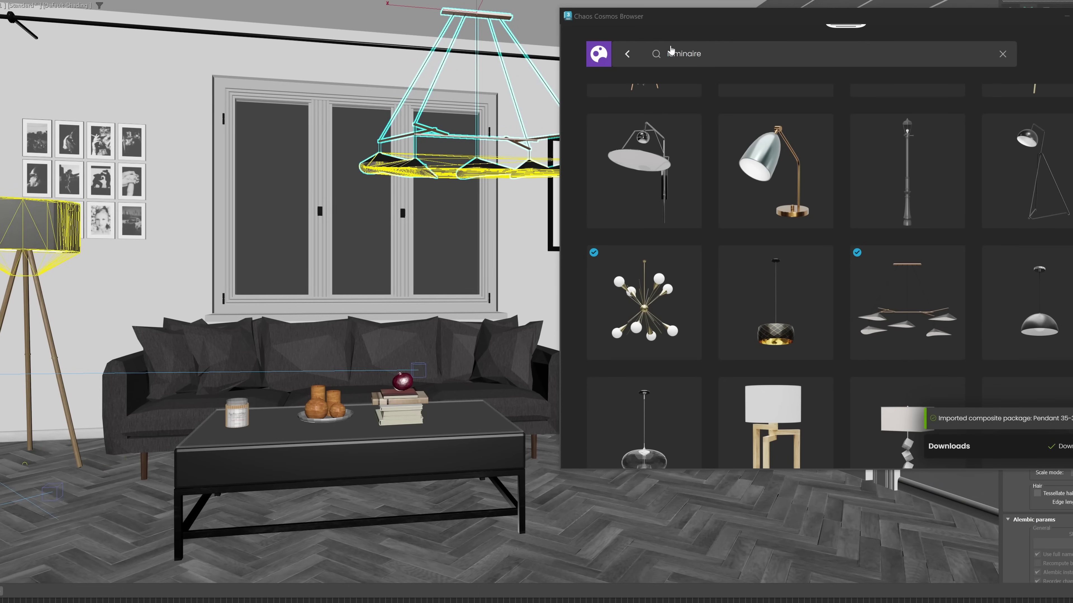
pyautogui.click(1065, 17)
pyautogui.moveTo(424, 84); pyautogui.dragTo(329, 84)
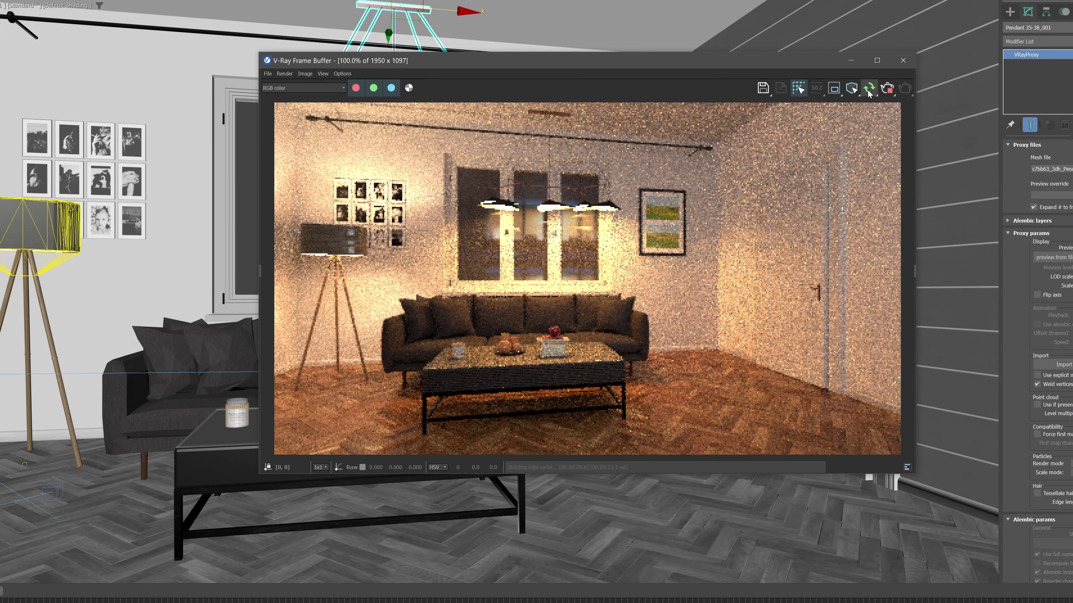
pyautogui.moveTo(315, 60); pyautogui.dragTo(368, 175)
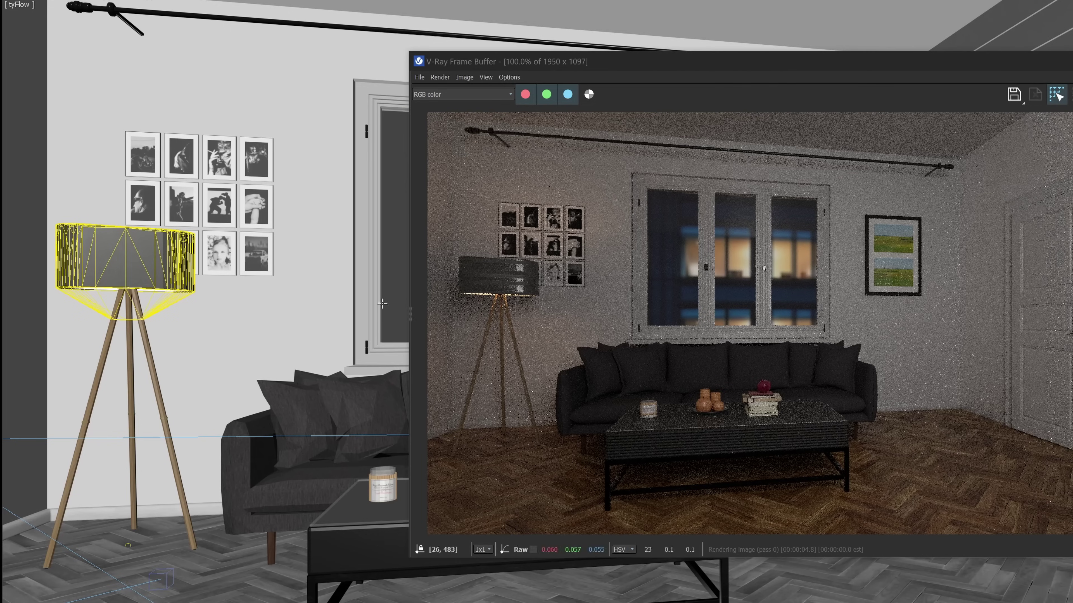
# Try an orange and a blue light color on the Lamp Floor 013 luminaire, and reset the color.
pyautogui.click(163, 302)
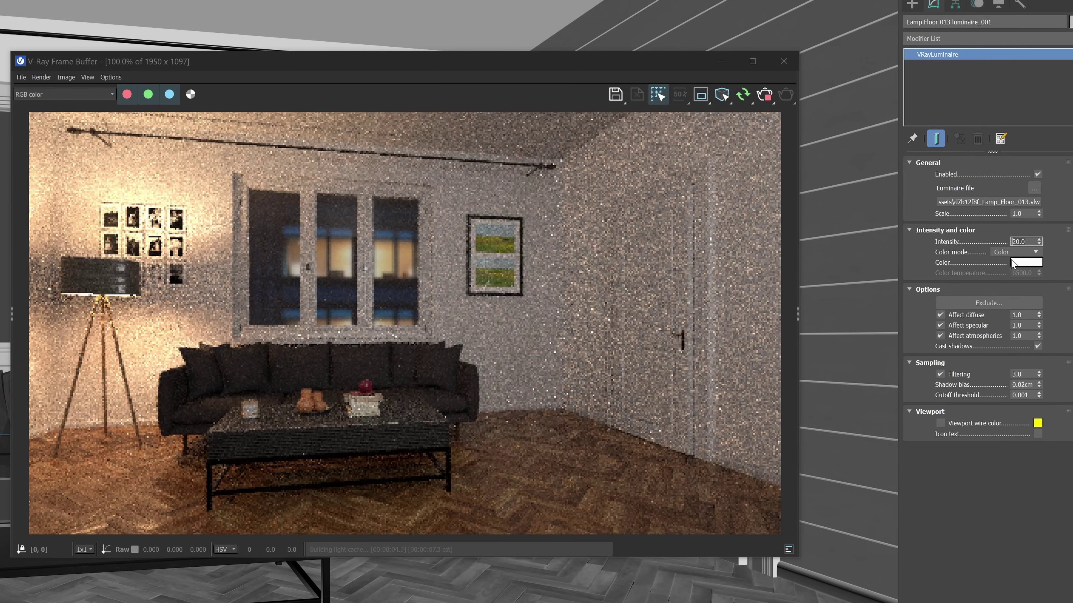
pyautogui.click(1019, 263)
pyautogui.click(668, 118)
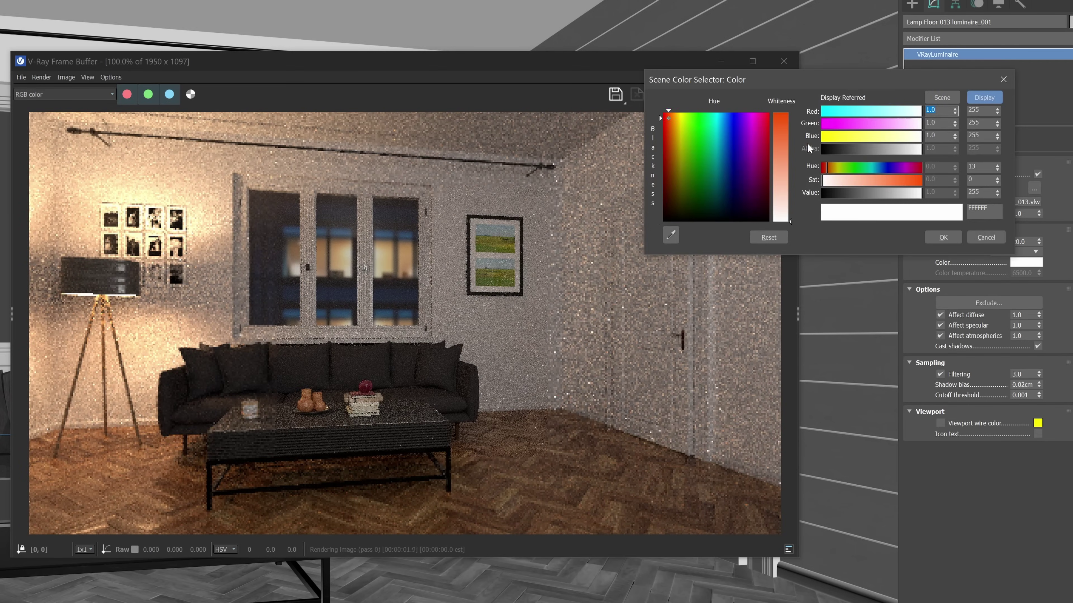
pyautogui.click(912, 179)
pyautogui.click(736, 120)
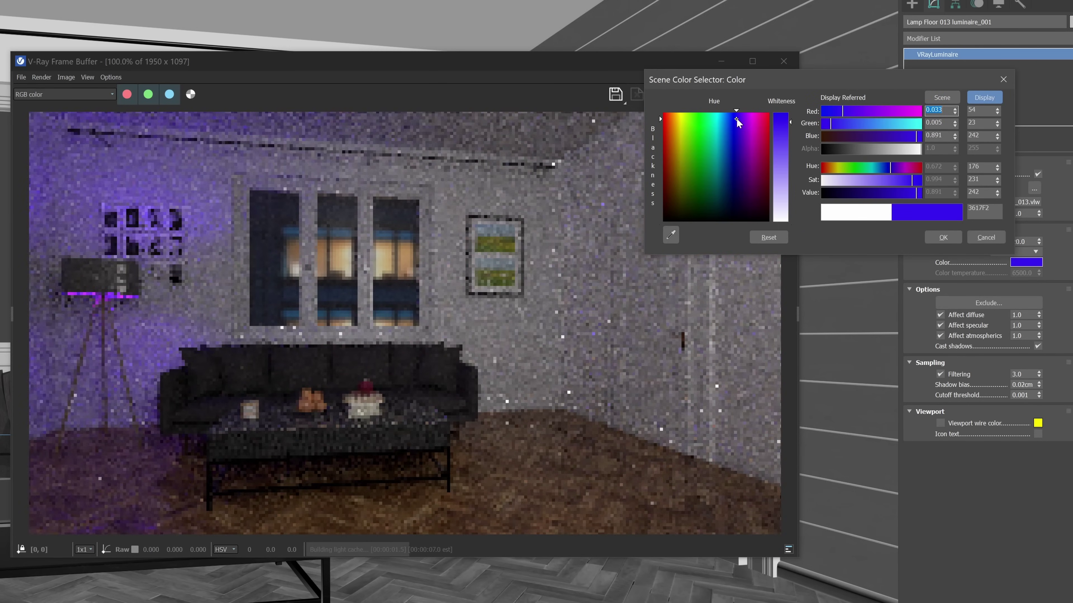
pyautogui.click(768, 237)
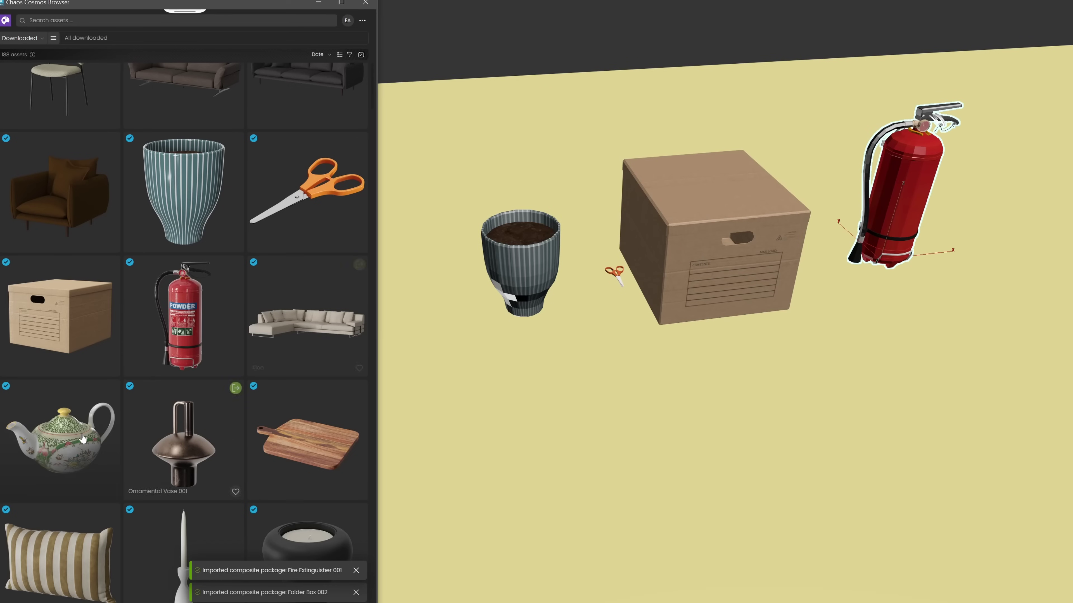
# Place the teapot, ornamental vase, cutting board, striped cushion and two candle holders from Cosmos on the plane around the box.
pyautogui.click(111, 388)
pyautogui.moveTo(177, 460); pyautogui.dragTo(624, 377)
pyautogui.moveTo(297, 448); pyautogui.dragTo(745, 372)
pyautogui.moveTo(72, 556); pyautogui.dragTo(878, 338)
pyautogui.scroll(-4, 309, 321)
pyautogui.moveTo(184, 325); pyautogui.dragTo(1047, 321)
pyautogui.moveTo(308, 325); pyautogui.dragTo(548, 456)
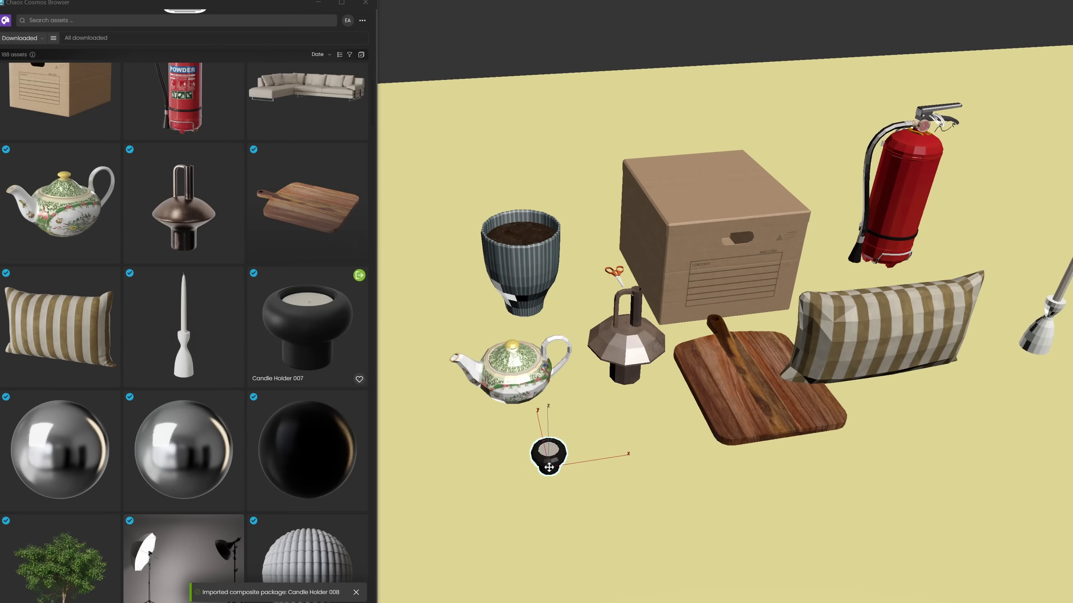
# Add more downloaded Cosmos props around the box, including the plush dog, bread, large pot, shoes and mugs.
pyautogui.scroll(-6, 325, 371)
pyautogui.moveTo(60, 328); pyautogui.dragTo(660, 448)
pyautogui.moveTo(183, 332); pyautogui.dragTo(848, 473)
pyautogui.moveTo(307, 327); pyautogui.dragTo(993, 422)
pyautogui.moveTo(911, 526); pyautogui.dragTo(925, 522)
pyautogui.scroll(-6, 308, 325)
pyautogui.moveTo(184, 273); pyautogui.dragTo(1008, 196)
pyautogui.moveTo(307, 405); pyautogui.dragTo(642, 135)
pyautogui.moveTo(184, 412); pyautogui.dragTo(988, 232)
pyautogui.moveTo(308, 450); pyautogui.dragTo(488, 473)
pyautogui.moveTo(60, 412); pyautogui.dragTo(413, 322)
pyautogui.moveTo(307, 412); pyautogui.dragTo(569, 112)
# Add the Jar 83-03, Tea Pot 92-23, Sculpture 108-23 and white bottle assets to the prop collection.
pyautogui.scroll(-6, 252, 311)
pyautogui.moveTo(183, 158); pyautogui.dragTo(570, 169)
pyautogui.moveTo(571, 253); pyautogui.dragTo(701, 181, button='middle')
pyautogui.moveTo(60, 395); pyautogui.dragTo(474, 321)
pyautogui.moveTo(311, 300); pyautogui.dragTo(539, 393)
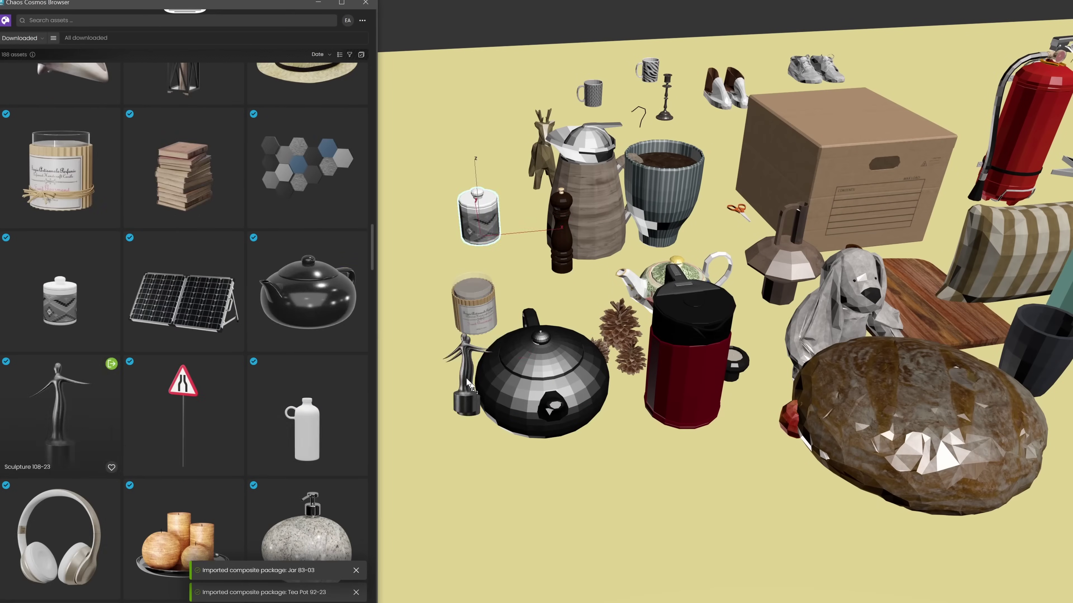
pyautogui.moveTo(60, 420); pyautogui.dragTo(443, 360)
pyautogui.moveTo(311, 395); pyautogui.dragTo(600, 498)
# Create a preset flow with PhysX shapes in tyFlow, select its Position Icon operator and preview the particles on the timeline.
pyautogui.click(444, 163)
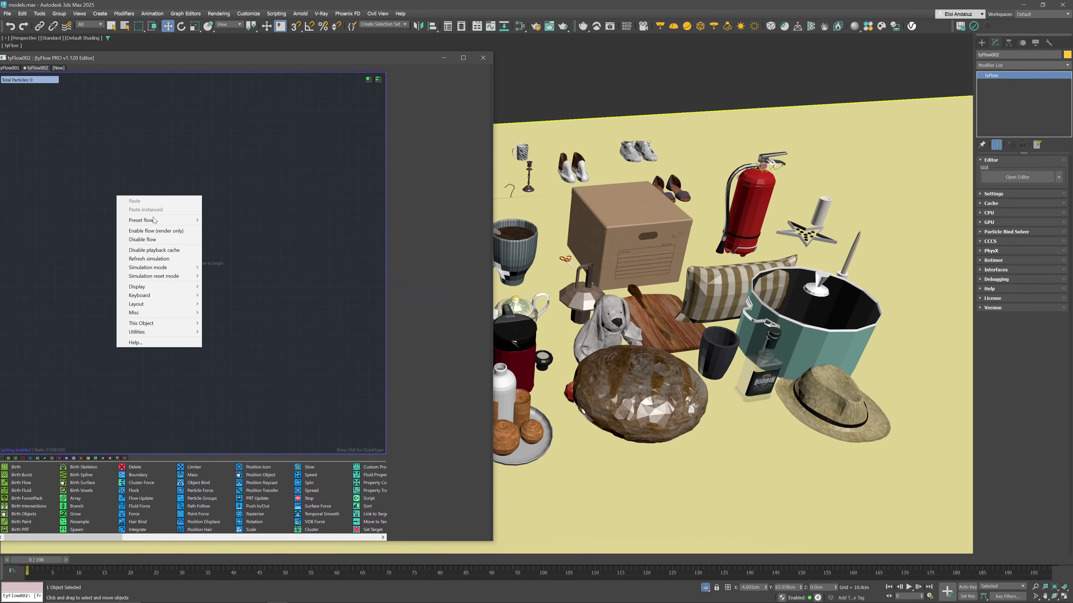
pyautogui.moveTo(188, 221)
pyautogui.click(244, 246)
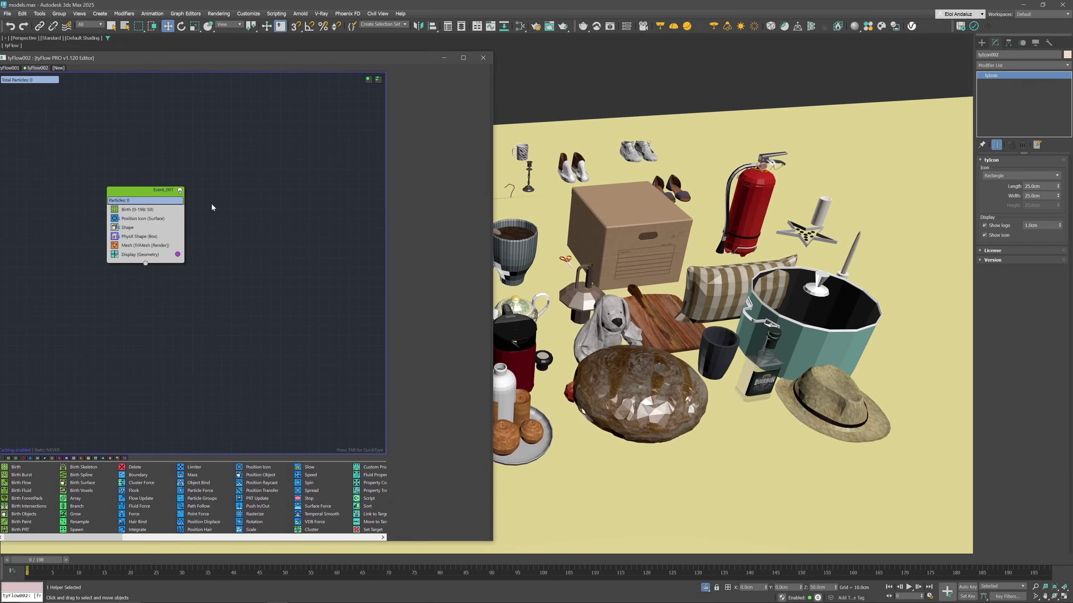
pyautogui.click(140, 219)
pyautogui.moveTo(45, 560); pyautogui.dragTo(122, 562)
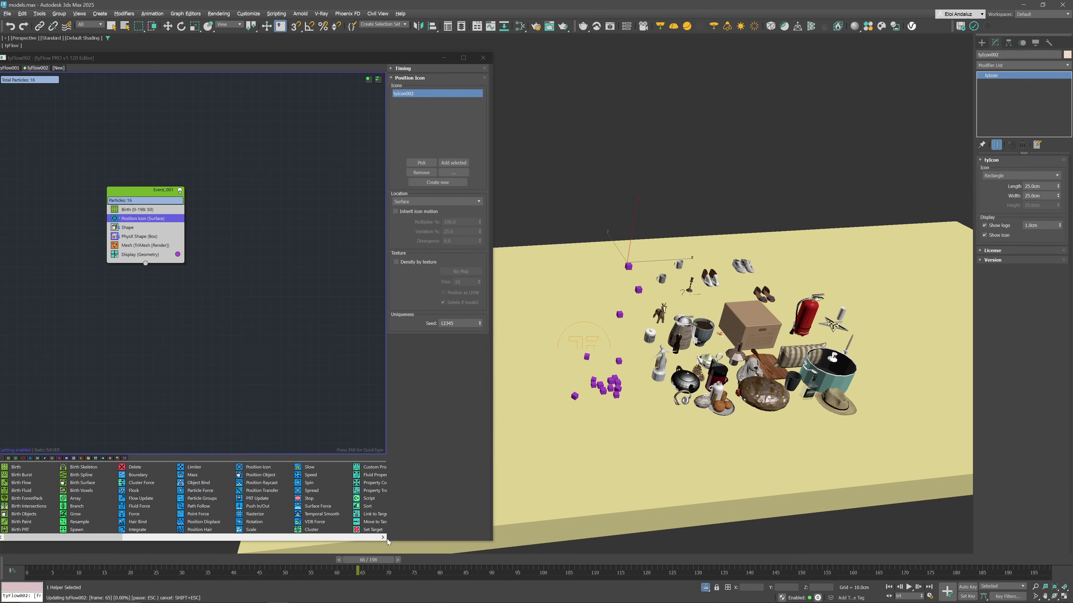
pyautogui.moveTo(424, 535); pyautogui.dragTo(435, 537)
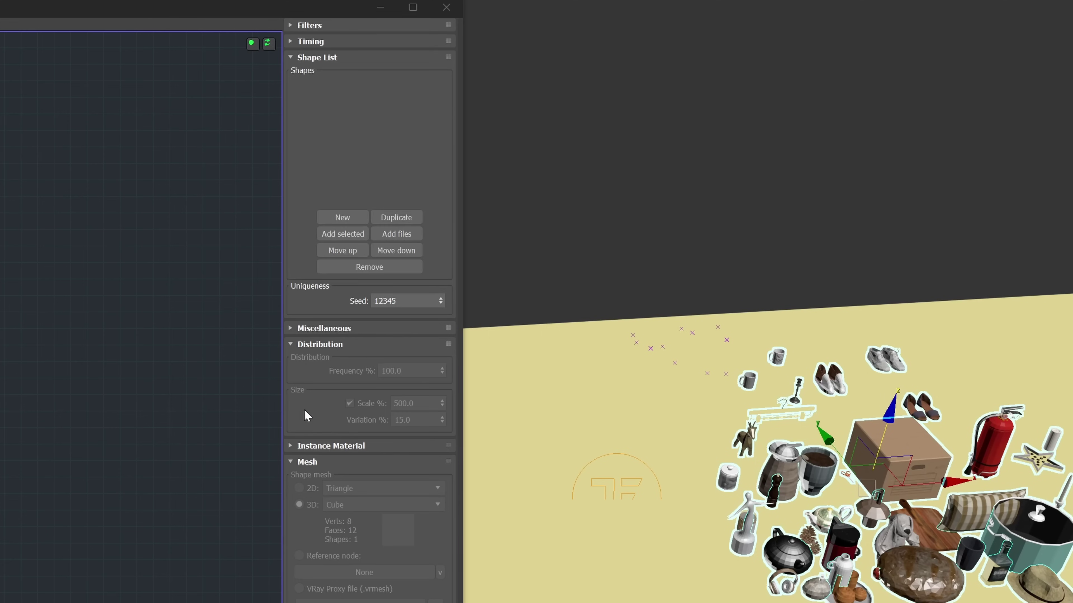
# Replace the Shape operator's default cube with the selected Cosmos props and play through the simulation.
pyautogui.click(342, 266)
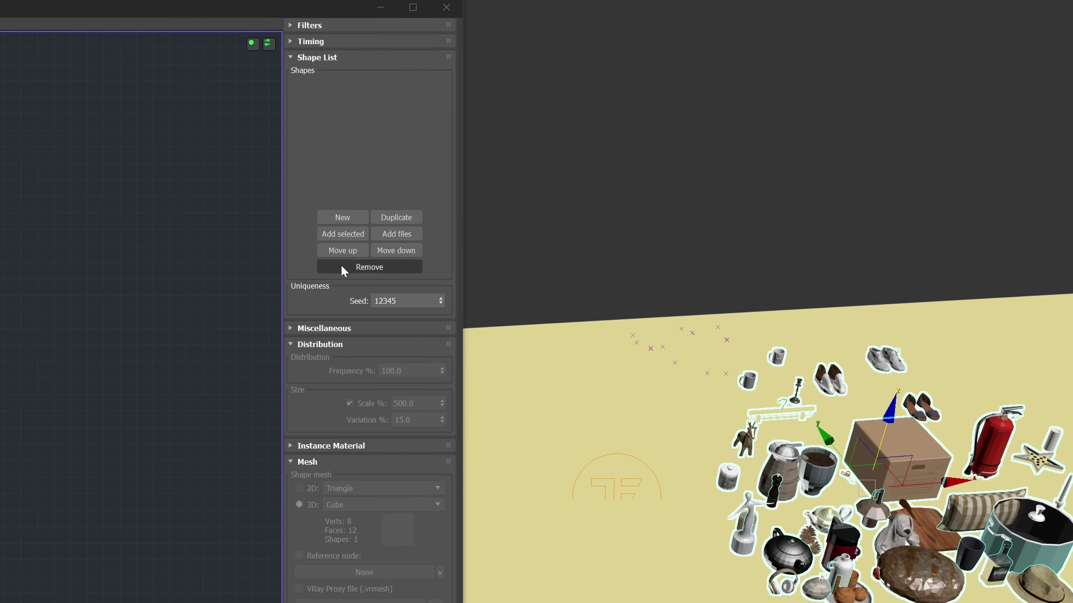
pyautogui.click(343, 234)
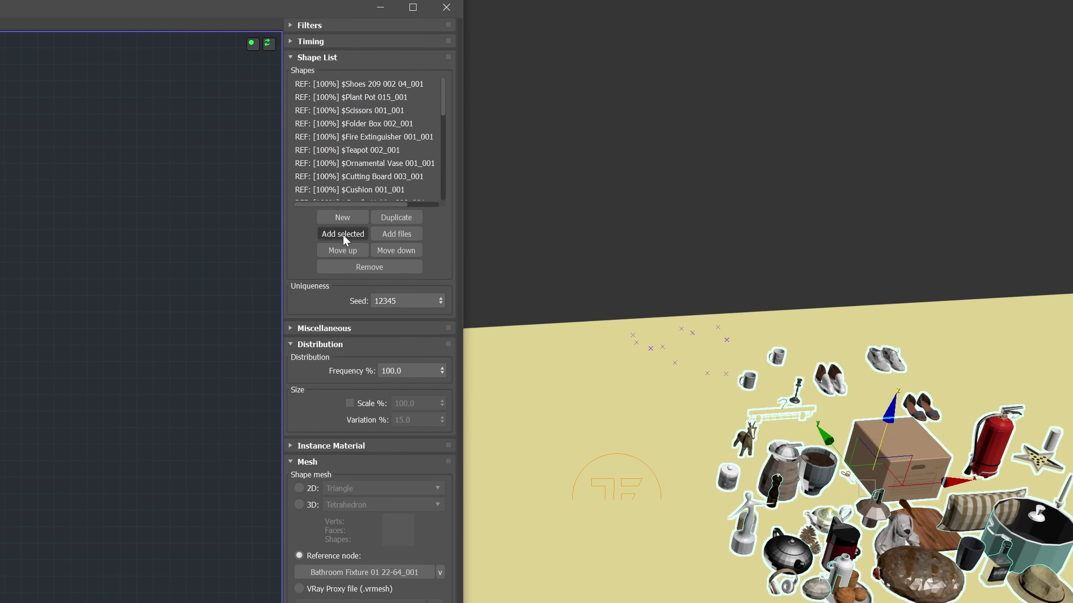
pyautogui.moveTo(228, 560); pyautogui.dragTo(602, 550)
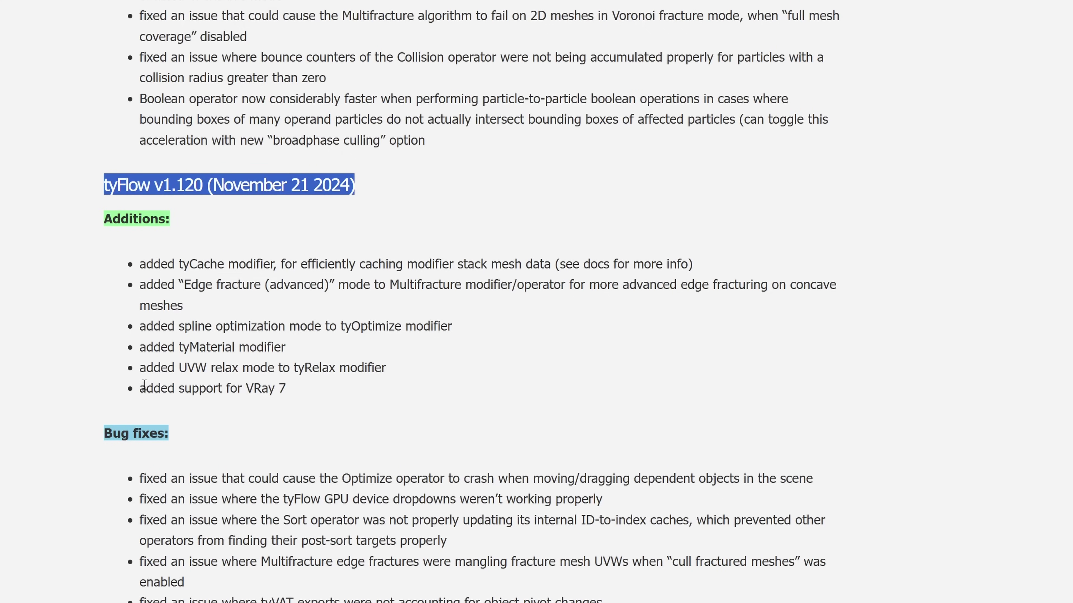
# Highlight the V-Ray 7 support entry in the tyFlow v1.120 changelog.
pyautogui.moveTo(139, 388); pyautogui.dragTo(253, 392)
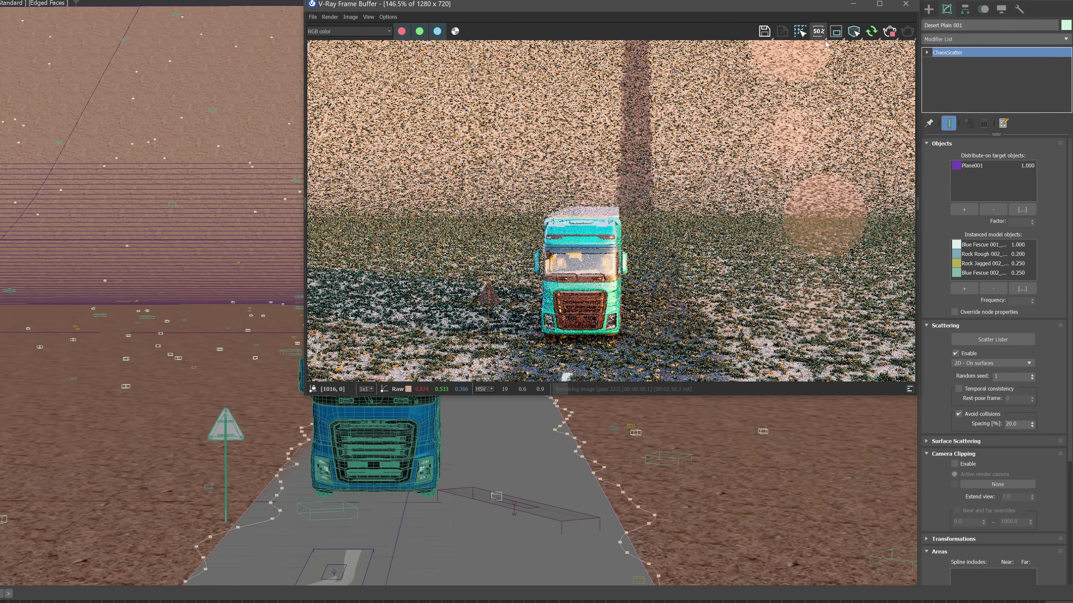
# Set the Desert Plain 001 scatter's surface pattern to Fractal patches high on UV channel 3.
pyautogui.click(1025, 489)
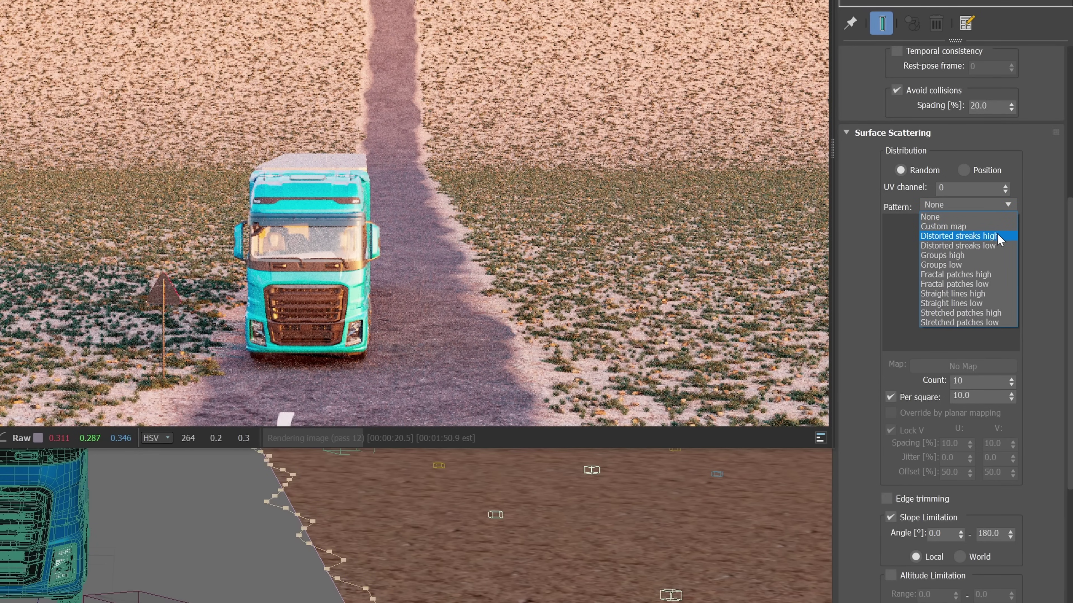
pyautogui.click(980, 273)
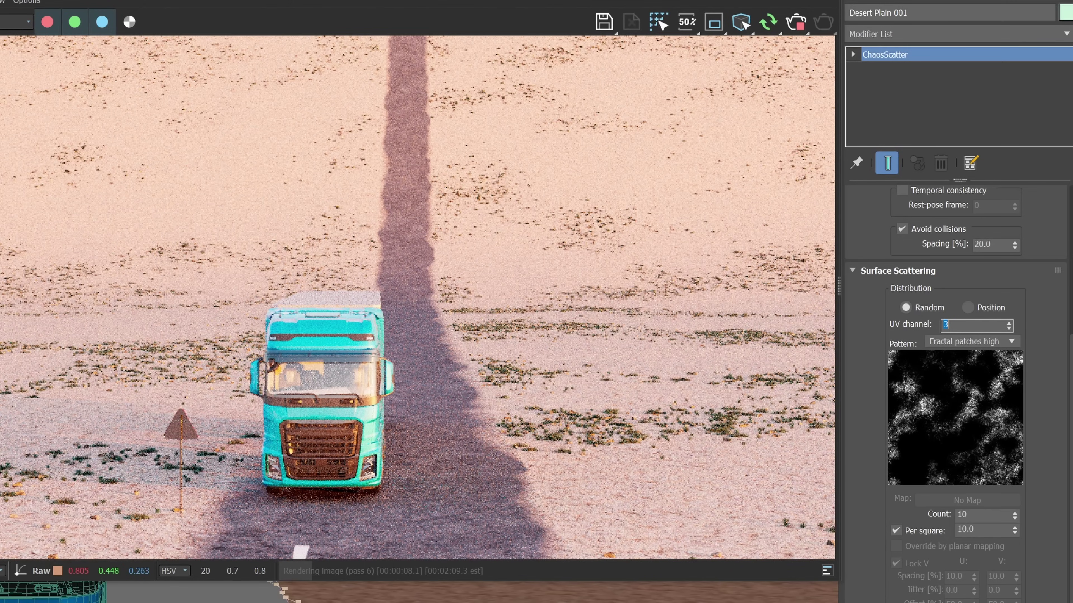
# Try the Straight lines high and Groups high patterns on the Desert Plain 001 scatter.
pyautogui.click(1009, 342)
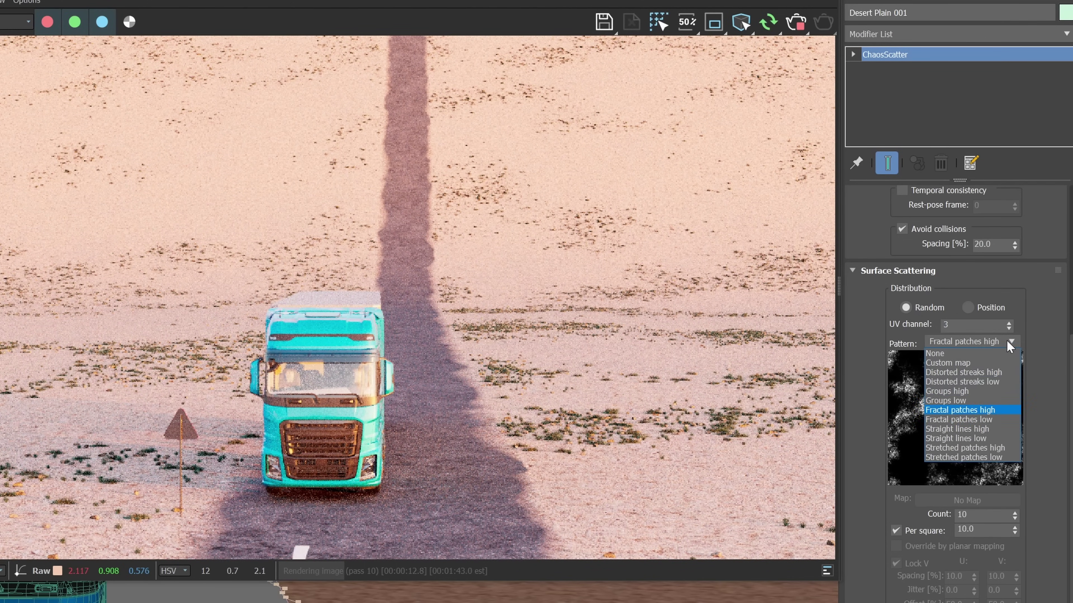
pyautogui.click(984, 429)
pyautogui.click(963, 342)
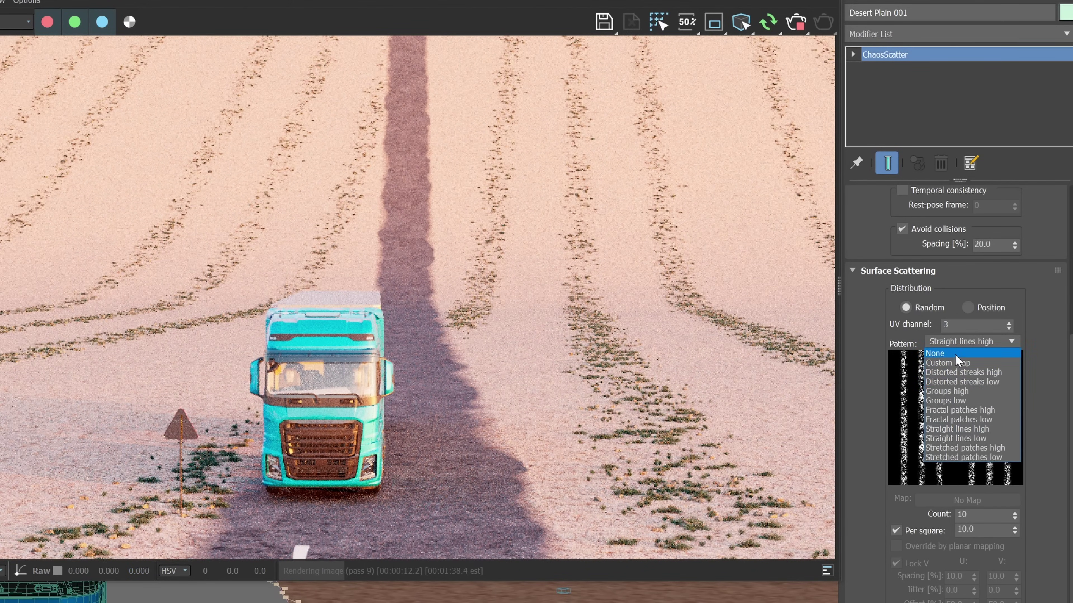
pyautogui.click(951, 393)
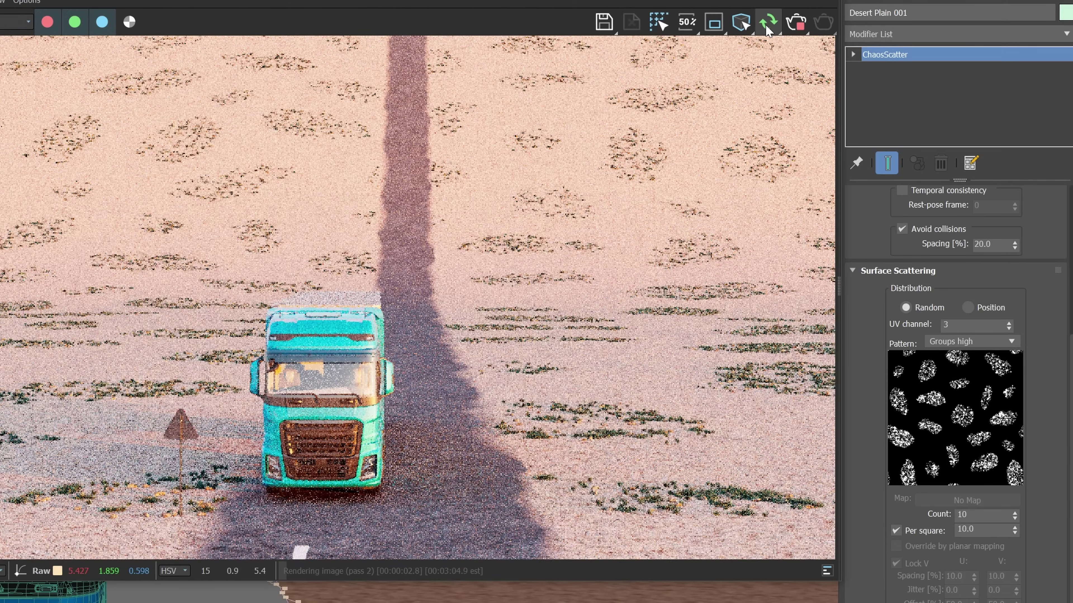
pyautogui.click(969, 341)
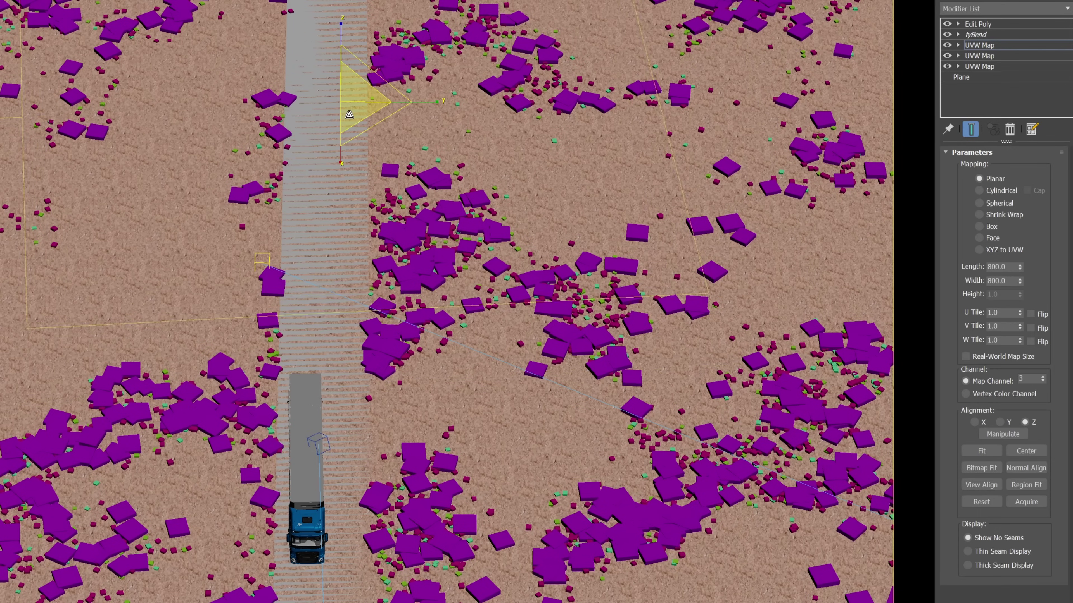
# Rotate and move the gizmo of the terrain's channel 3 UVW Map to redistribute the scattered pattern.
pyautogui.hotkey('ctrl', 'z')
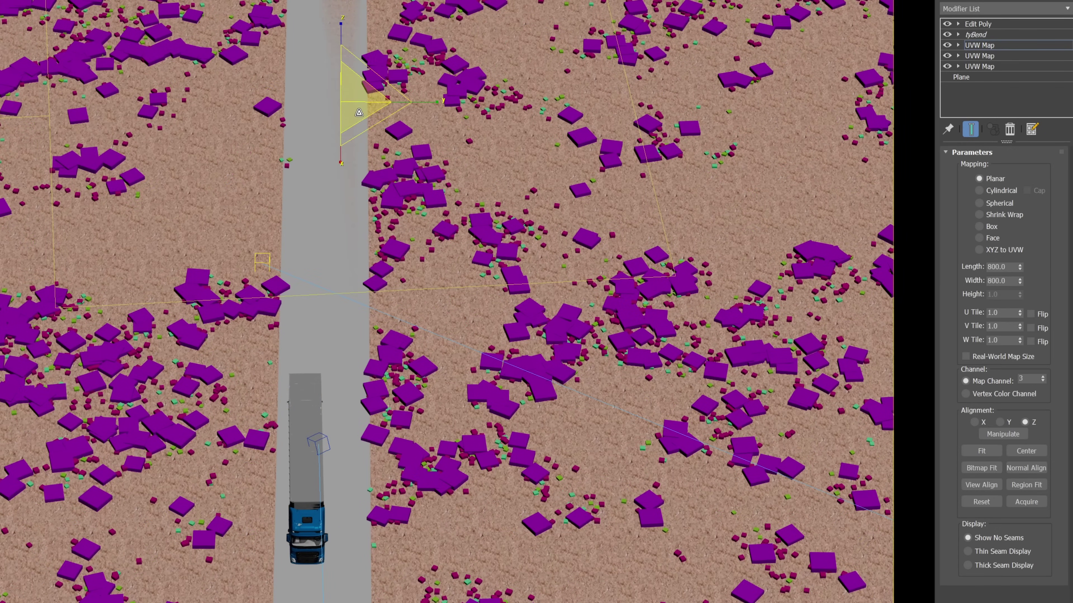
pyautogui.press('e')
pyautogui.moveTo(361, 149); pyautogui.dragTo(350, 148)
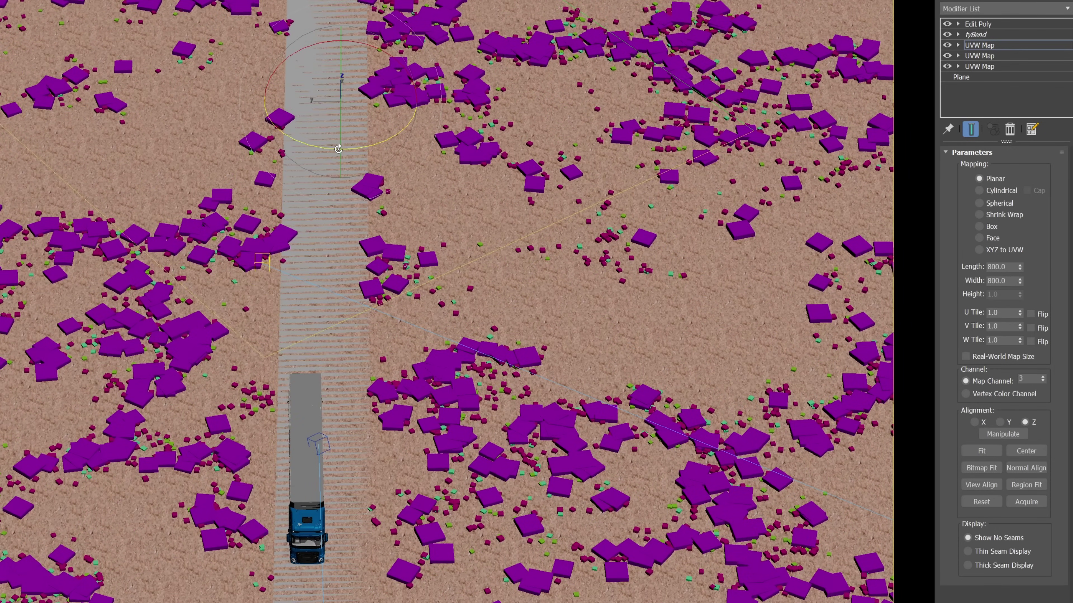
pyautogui.press('w')
pyautogui.moveTo(346, 101); pyautogui.dragTo(352, 103)
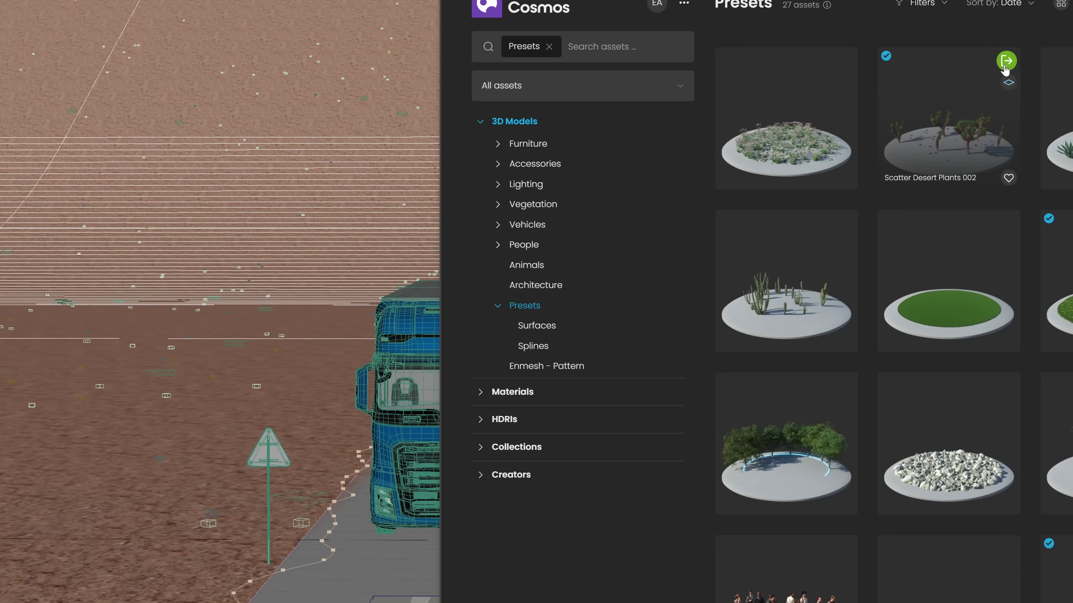
# Import the desert plants scatter preset from Cosmos and try several built-in surface patterns on it.
pyautogui.click(1007, 60)
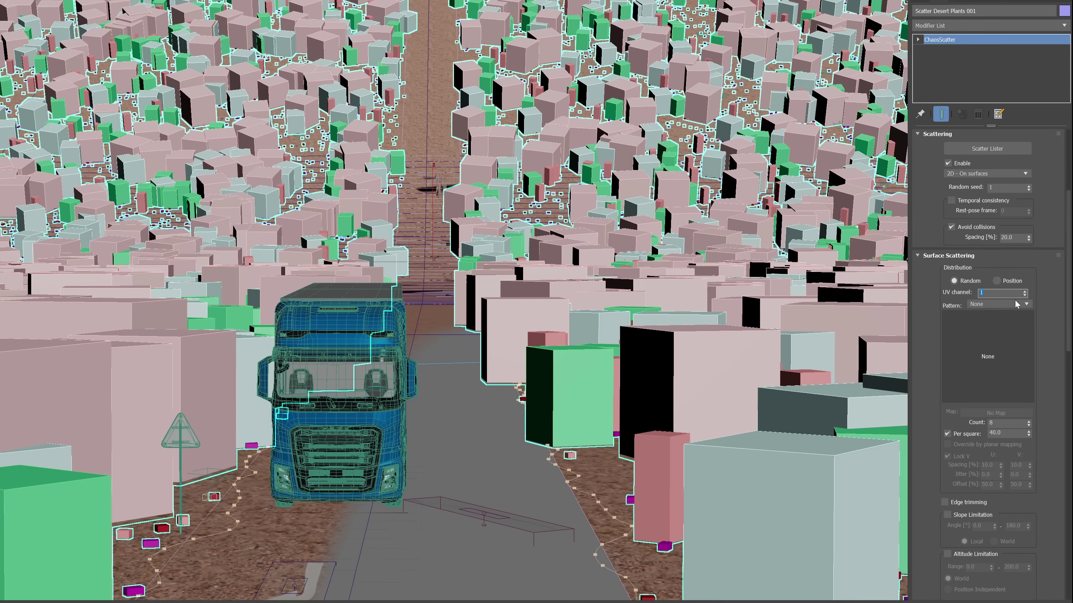
pyautogui.click(1018, 305)
pyautogui.click(1015, 326)
pyautogui.click(1018, 304)
pyautogui.click(999, 338)
pyautogui.click(1018, 304)
pyautogui.click(990, 351)
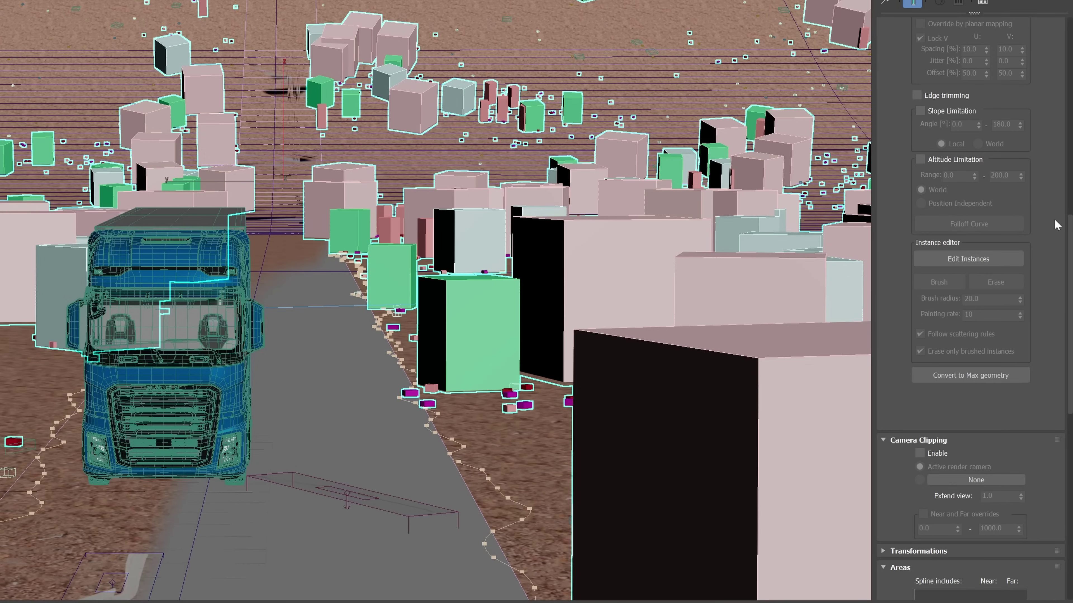
# Enable instance editing with the Brush on the desert plants scatter and paint instances on the terrain left of the road.
pyautogui.click(990, 258)
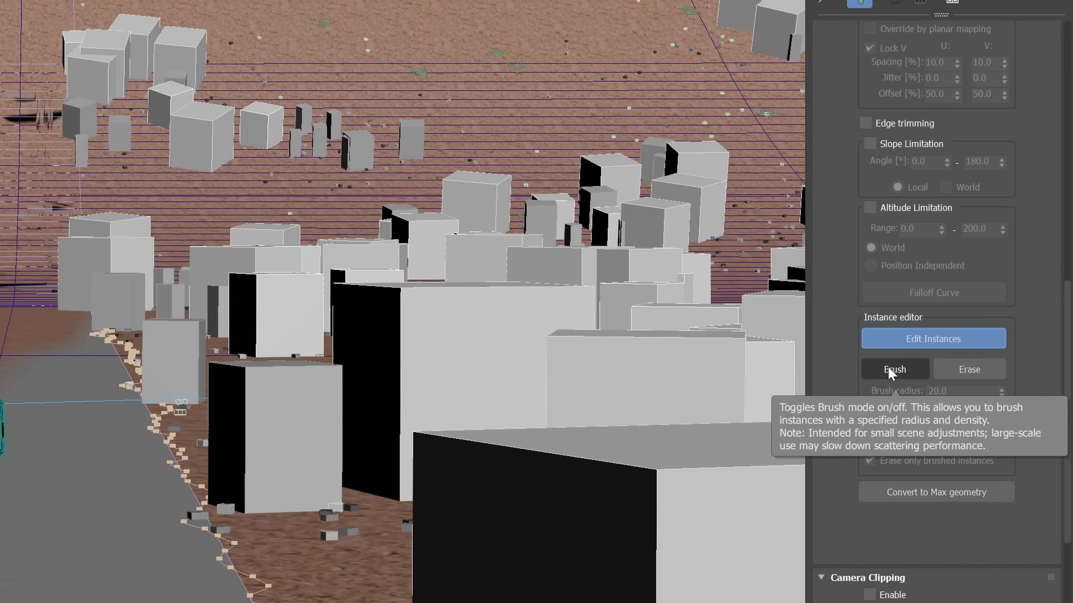
pyautogui.click(932, 282)
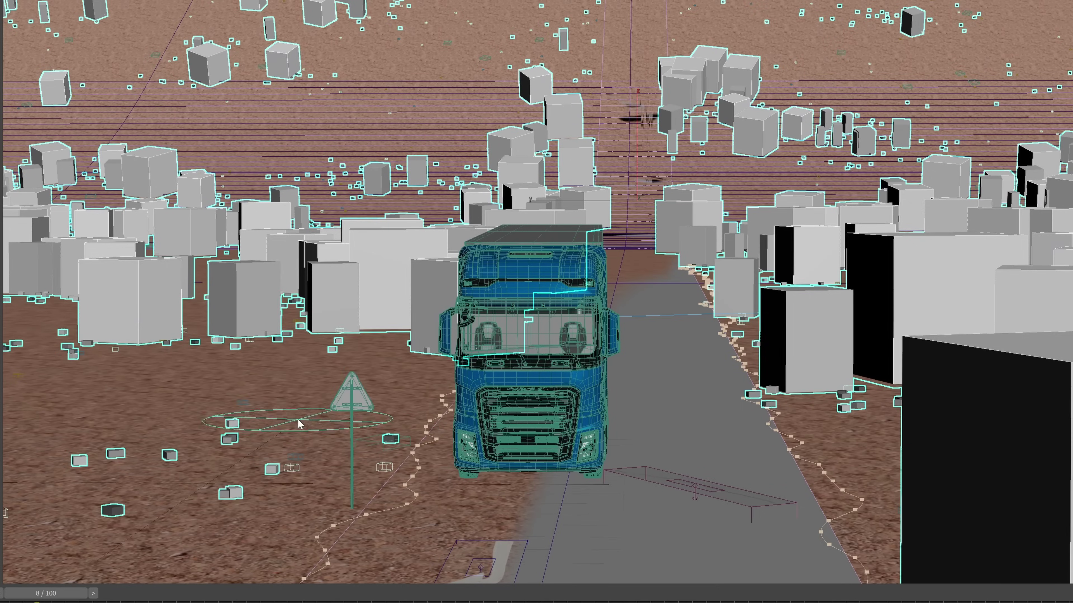
pyautogui.click(304, 418)
pyautogui.click(205, 401)
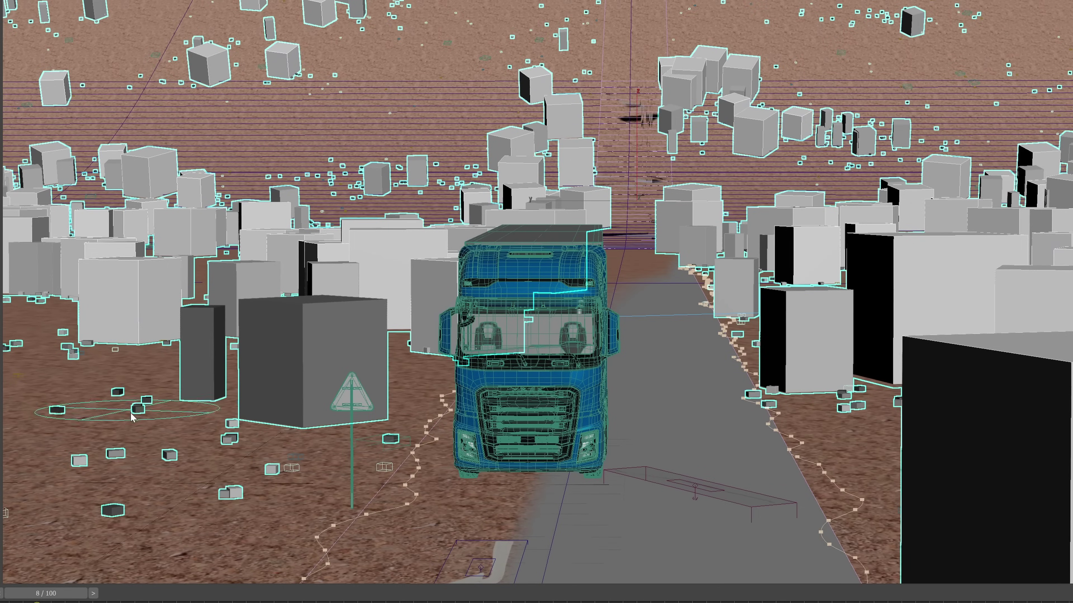
pyautogui.click(158, 520)
pyautogui.click(404, 119)
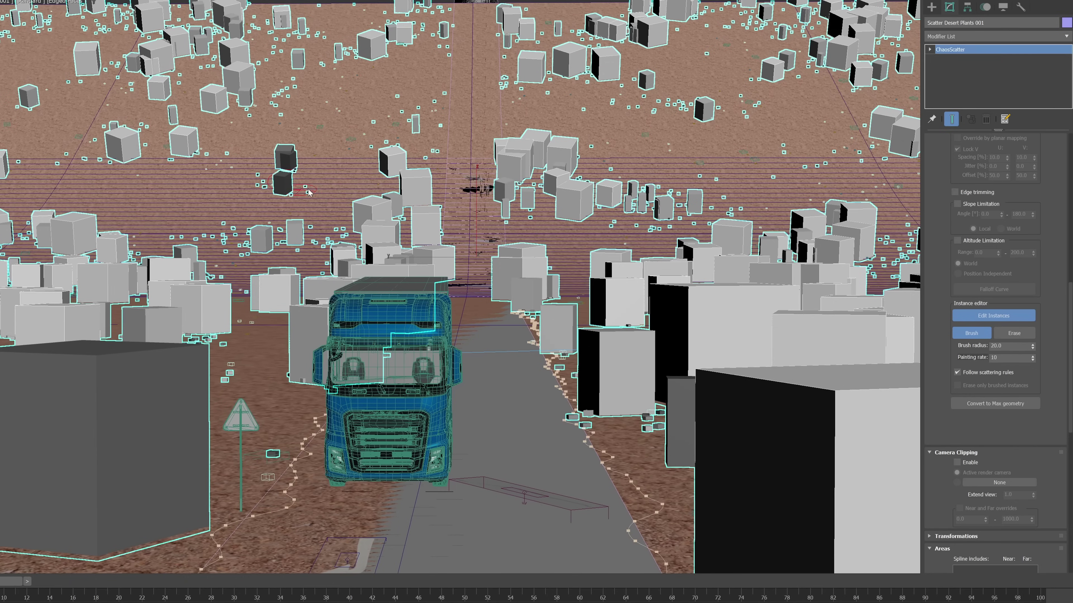
pyautogui.click(456, 117)
pyautogui.click(324, 116)
pyautogui.click(171, 197)
pyautogui.click(207, 210)
pyautogui.click(146, 186)
pyautogui.click(115, 191)
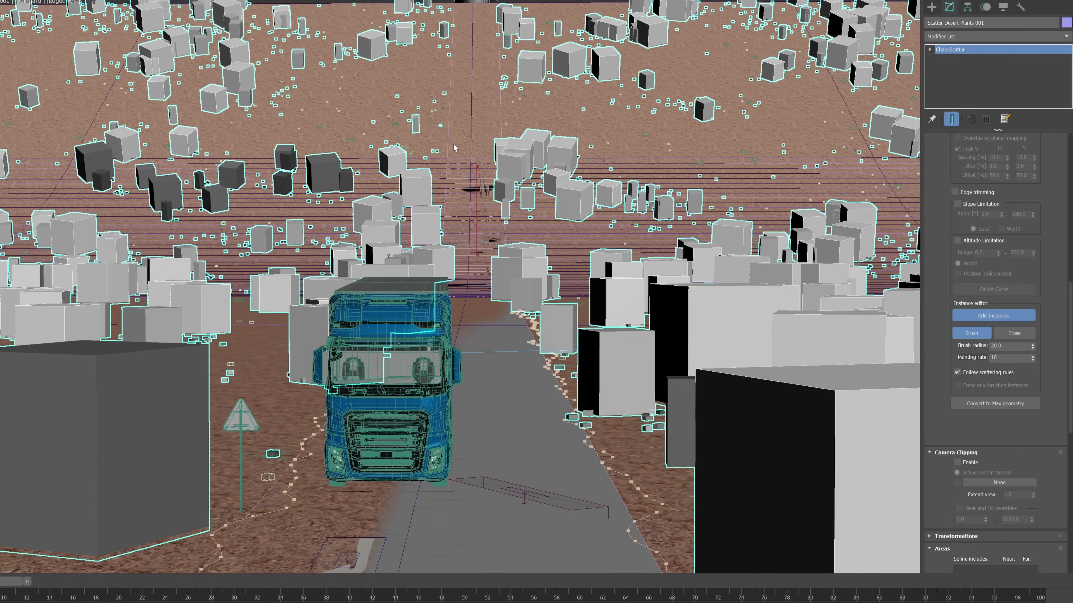
# Brush additional desert plant instances onto the terrain right of the road.
pyautogui.click(659, 144)
pyautogui.moveTo(660, 144)
pyautogui.mouseDown()
pyautogui.moveTo(628, 150)
pyautogui.moveTo(591, 138)
pyautogui.mouseUp()
pyautogui.moveTo(750, 167)
pyautogui.mouseDown()
pyautogui.moveTo(760, 168)
pyautogui.moveTo(691, 148)
pyautogui.mouseUp()
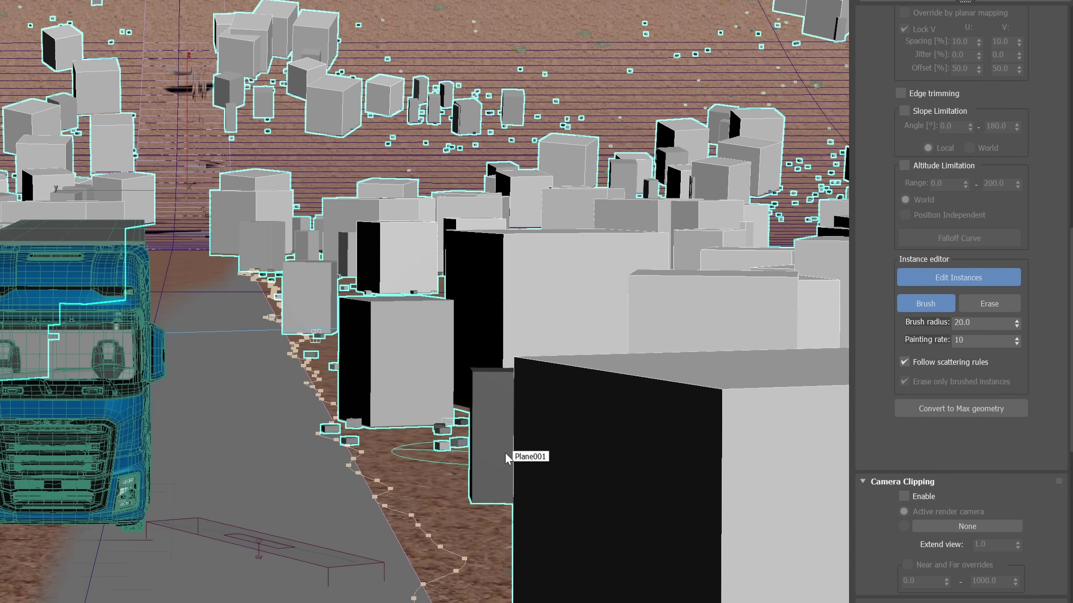
# Switch the instance editor to Erase and remove painted instances on the terrain behind the truck.
pyautogui.click(997, 306)
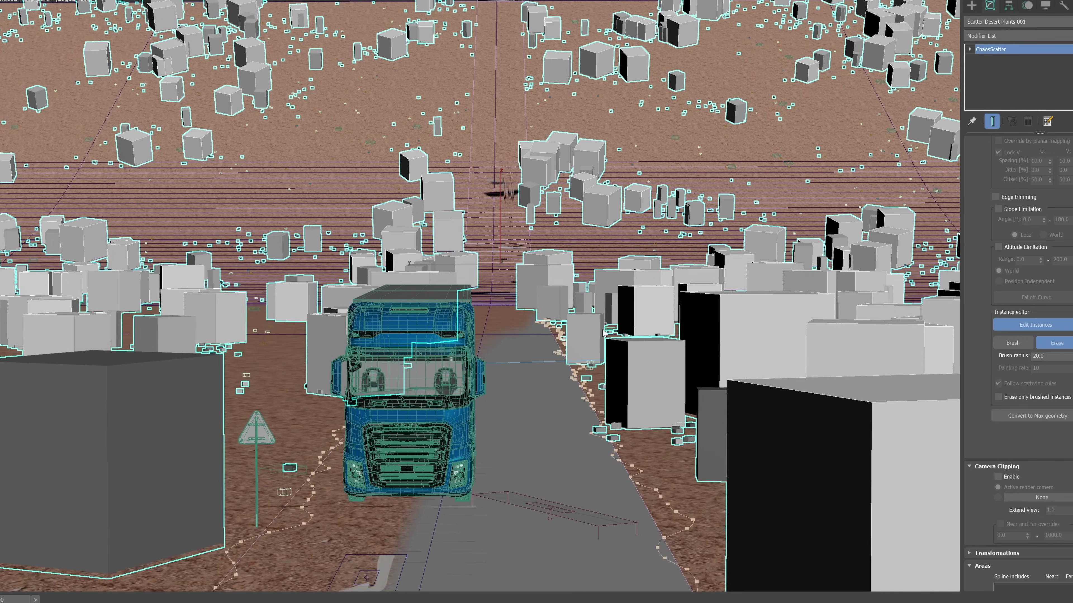
# Erase more instances right of the road and reposition a single large instance behind the traffic sign.
pyautogui.moveTo(612, 305); pyautogui.dragTo(606, 329)
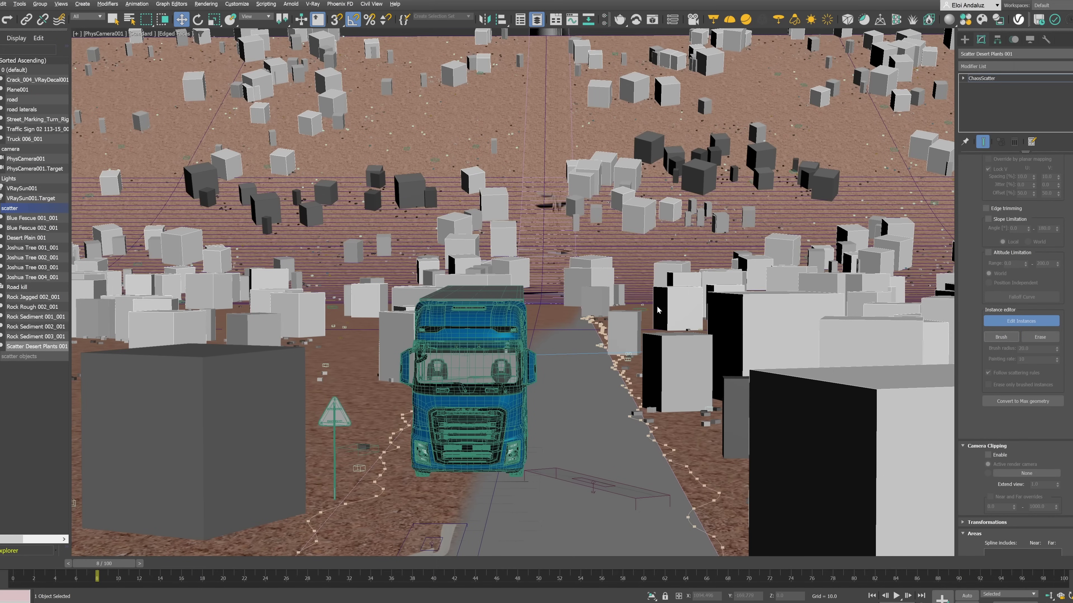
pyautogui.click(224, 459)
pyautogui.moveTo(193, 514)
pyautogui.mouseDown()
pyautogui.moveTo(225, 498)
pyautogui.moveTo(208, 501)
pyautogui.mouseUp()
pyautogui.click(301, 331)
pyautogui.keyDown('shift'); pyautogui.moveTo(279, 334); pyautogui.dragTo(327, 466); pyautogui.keyUp('shift')
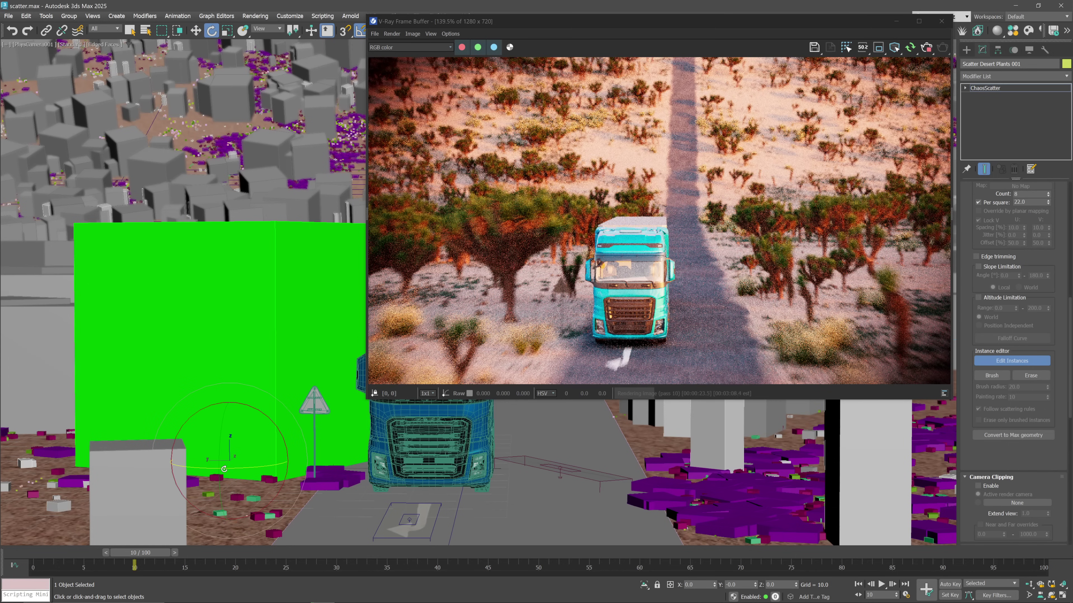
pyautogui.moveTo(224, 469)
pyautogui.mouseDown()
pyautogui.moveTo(246, 467)
pyautogui.moveTo(245, 439)
pyautogui.mouseUp()
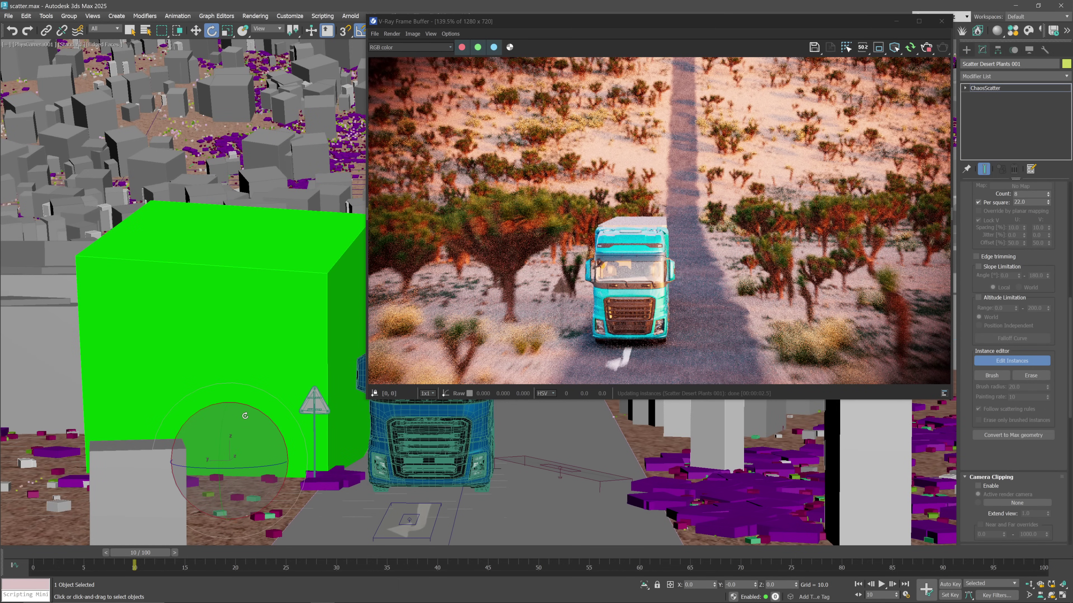
pyautogui.hotkey('ctrl', 'z')
pyautogui.hotkey('ctrl', 'z')
pyautogui.hotkey('ctrl', 'z')
# Scale down the selected instance behind the traffic sign and adjust the group of instances left of the truck.
pyautogui.press('r')
pyautogui.moveTo(238, 443); pyautogui.dragTo(265, 481)
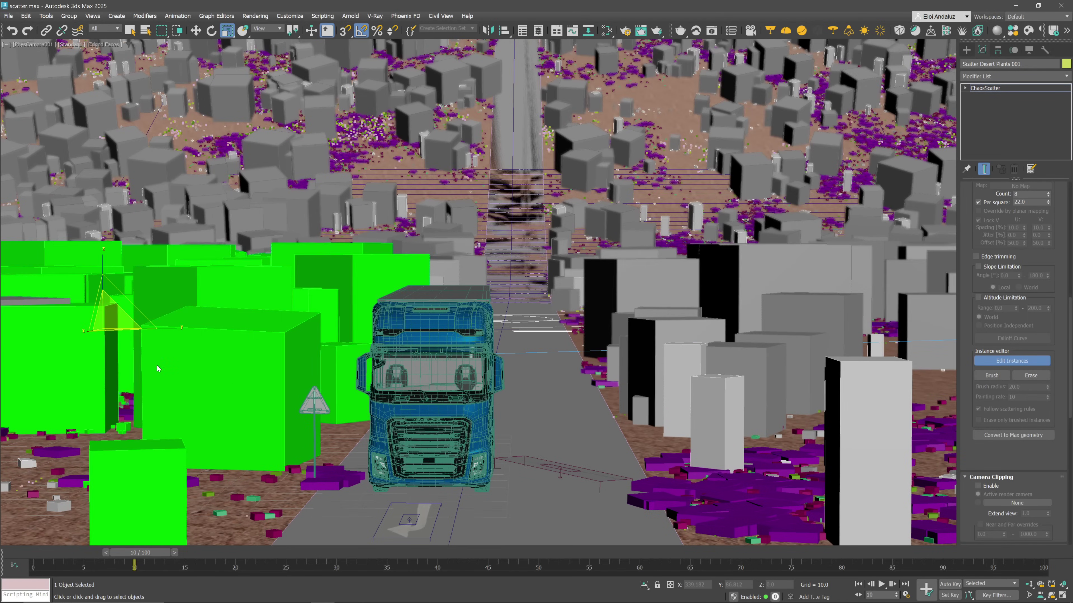
pyautogui.press('w')
pyautogui.moveTo(65, 331); pyautogui.dragTo(134, 332)
pyautogui.press('r')
pyautogui.press('e')
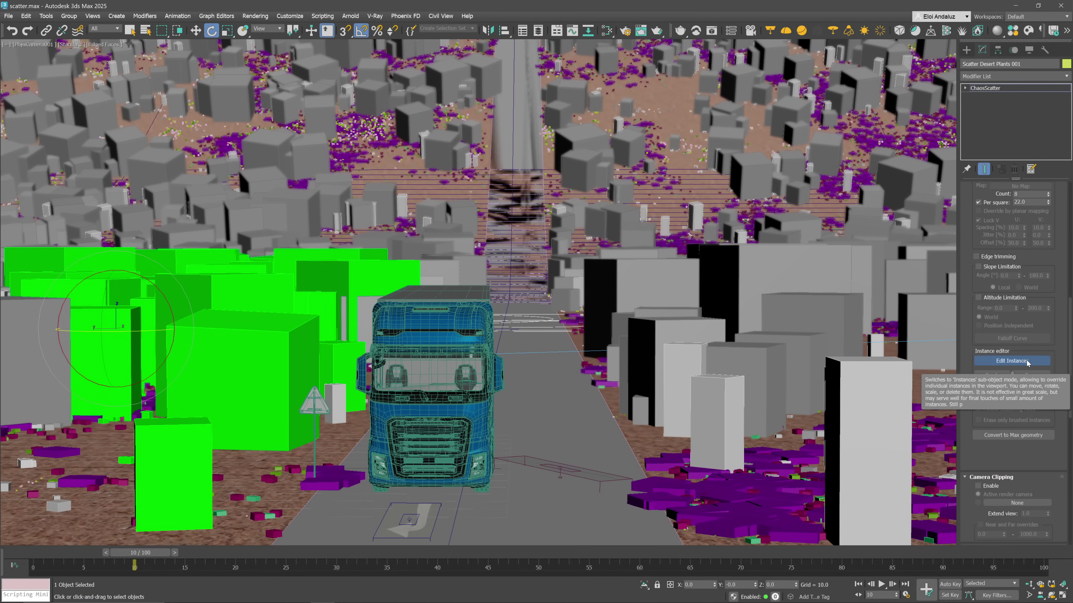
# Erase scatter instances from the terrain left of the truck with the instance editor.
pyautogui.click(1030, 375)
pyautogui.moveTo(219, 382); pyautogui.dragTo(127, 321)
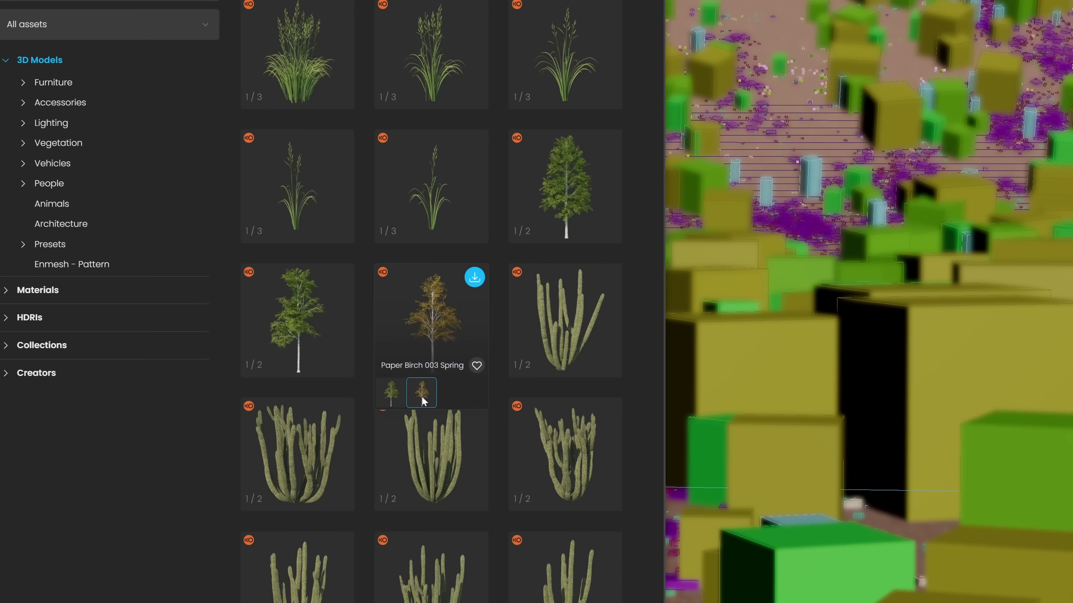
# Import the Date Palm 005 Spring model from the Cosmos 3D Models into the scene.
pyautogui.scroll(-4, 458, 336)
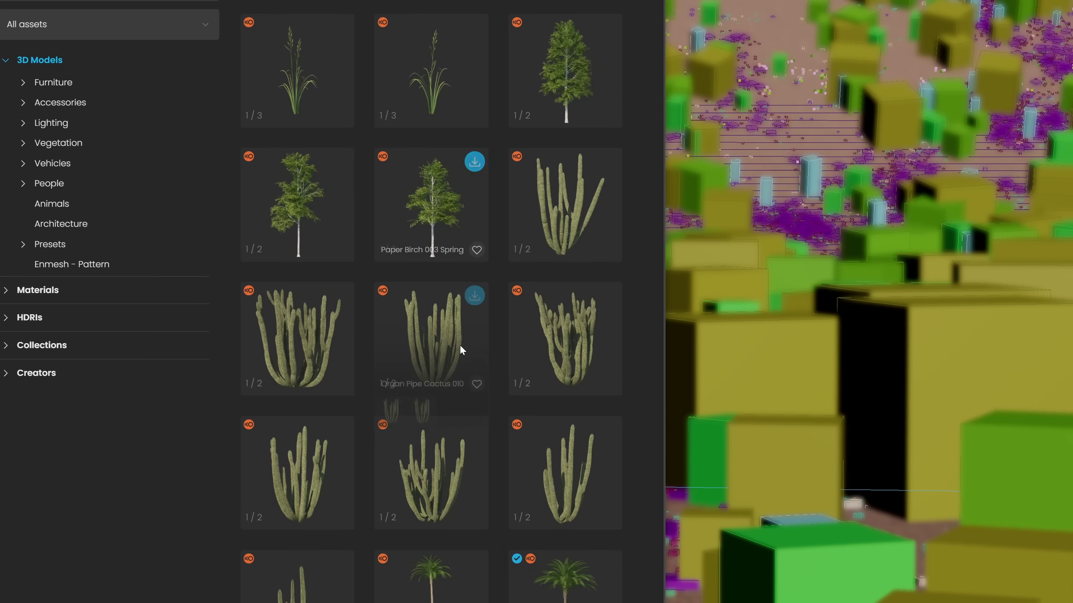
pyautogui.scroll(-4, 459, 346)
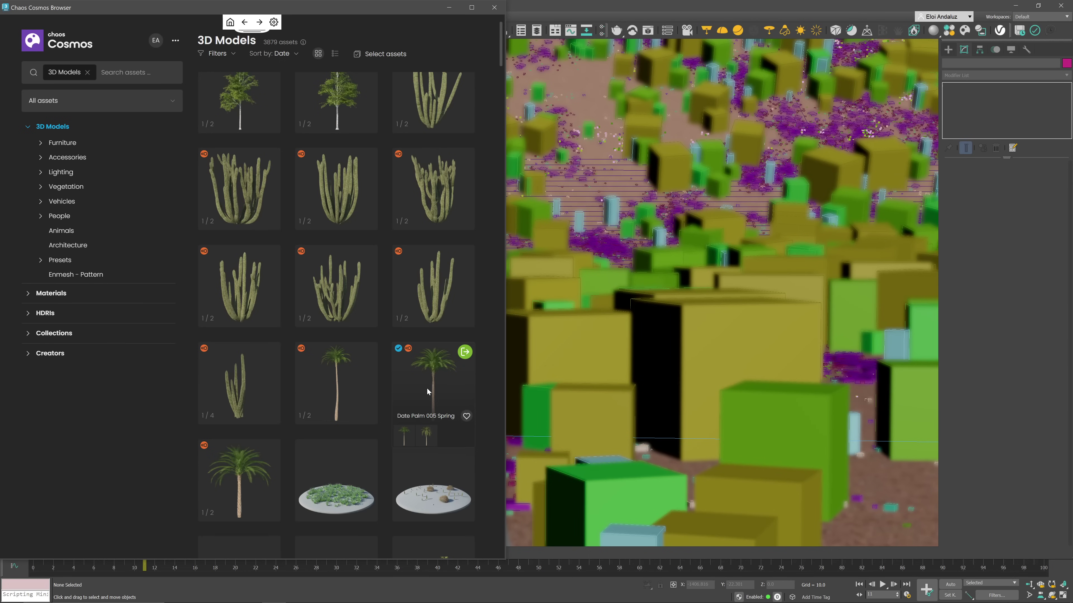
pyautogui.moveTo(426, 388); pyautogui.dragTo(529, 525)
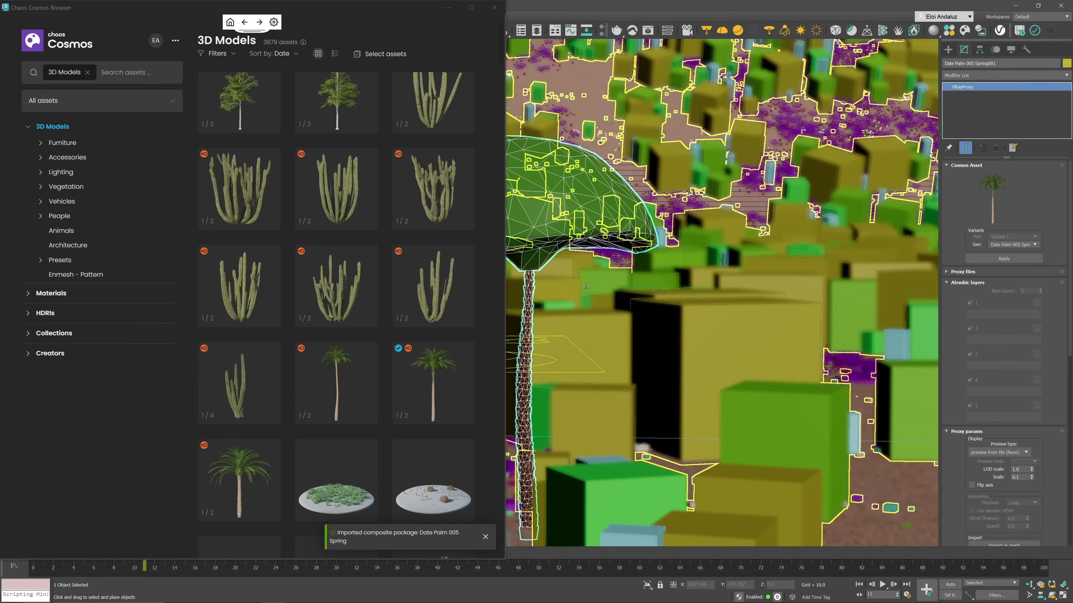
pyautogui.click(486, 14)
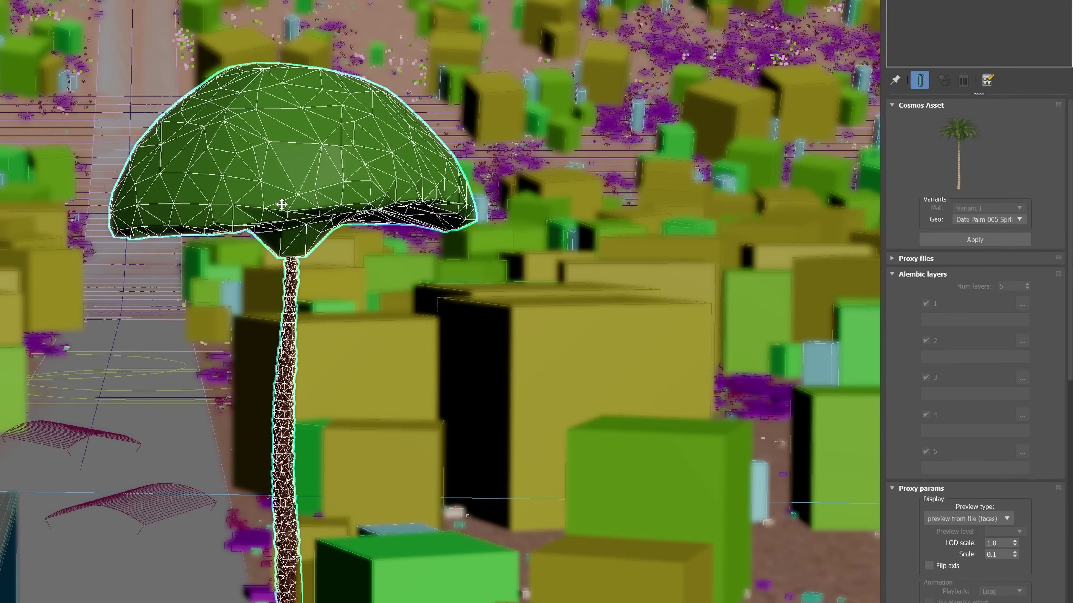
# Apply the date palm's autumn geometry variant, switching it back to Date Palm 005 Spring, and render the scene.
pyautogui.click(1022, 219)
pyautogui.click(993, 244)
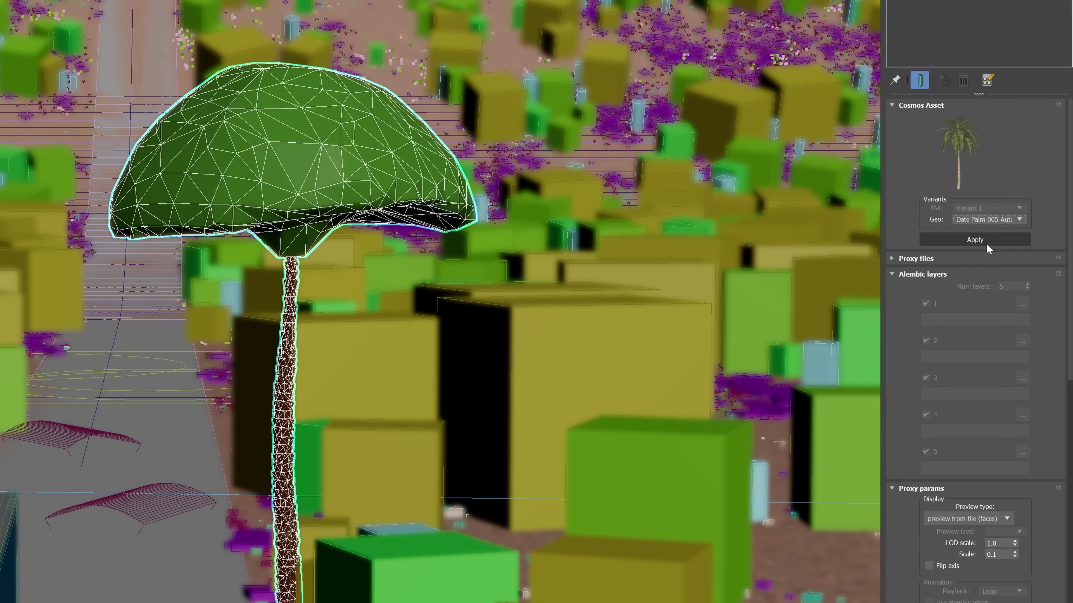
pyautogui.click(978, 244)
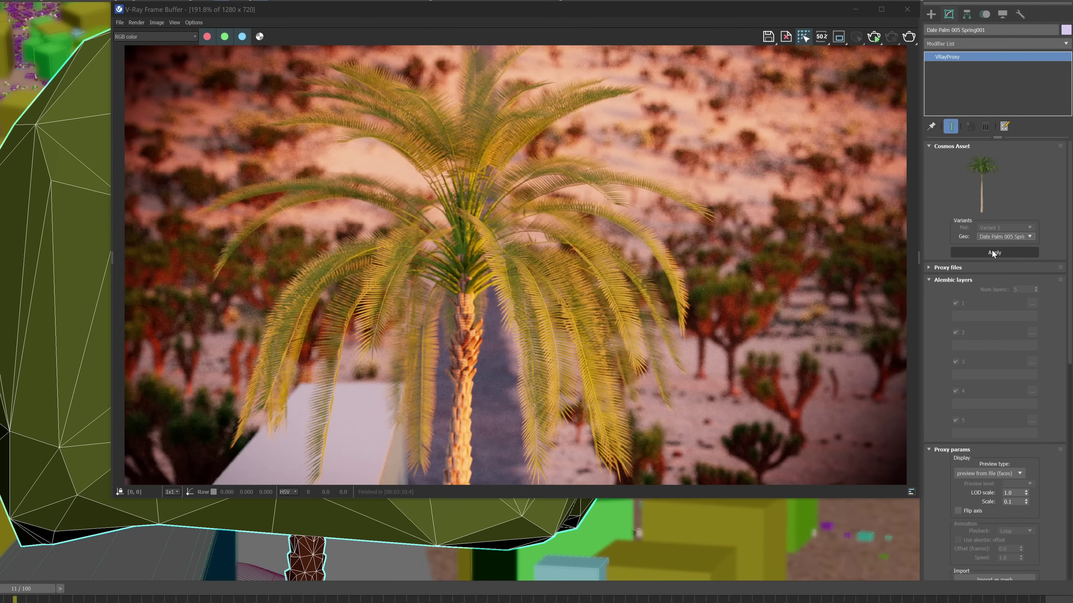
pyautogui.click(992, 252)
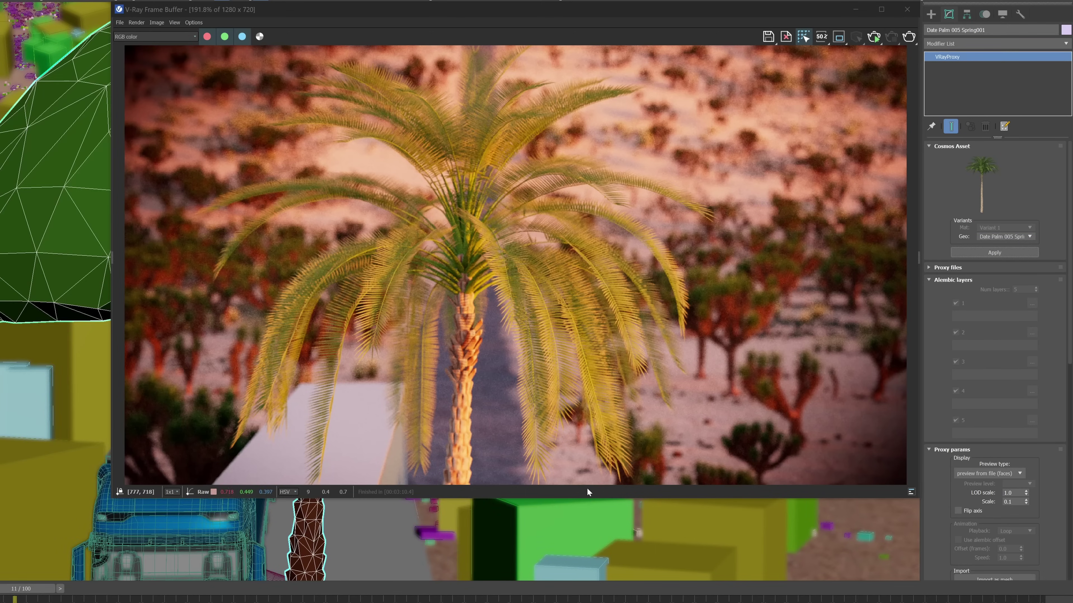
pyautogui.hotkey('shift', 'q')
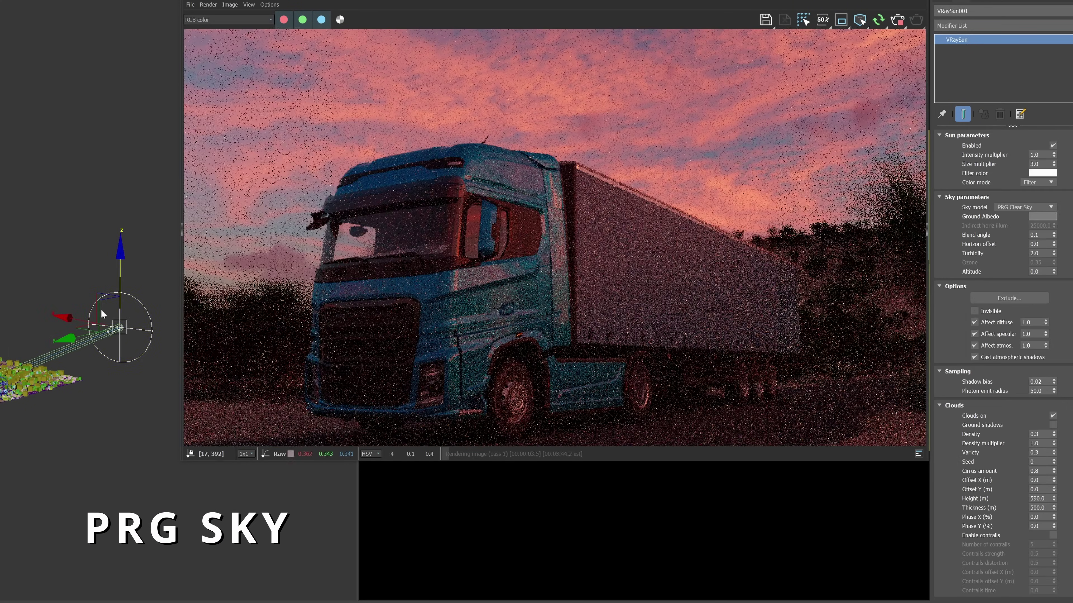
# Adjust the PRG sky of the truck scene by entering the values 10 and 1500.
pyautogui.moveTo(1044, 253); pyautogui.dragTo(1022, 275)
pyautogui.write('10')
pyautogui.press('Return')
pyautogui.write('1500')
pyautogui.press('Return')
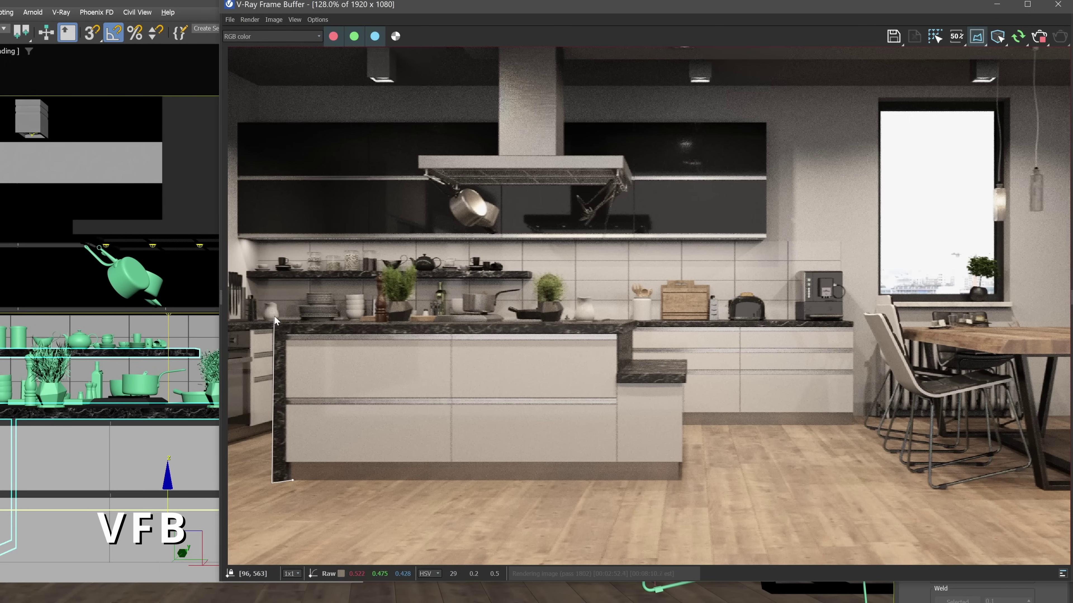
# Outline the kitchen island countertop with a polygonal render region and apply the Marble C 150cm material.
pyautogui.click(274, 317)
pyautogui.click(637, 319)
pyautogui.click(637, 328)
pyautogui.click(619, 335)
pyautogui.click(288, 334)
pyautogui.click(293, 479)
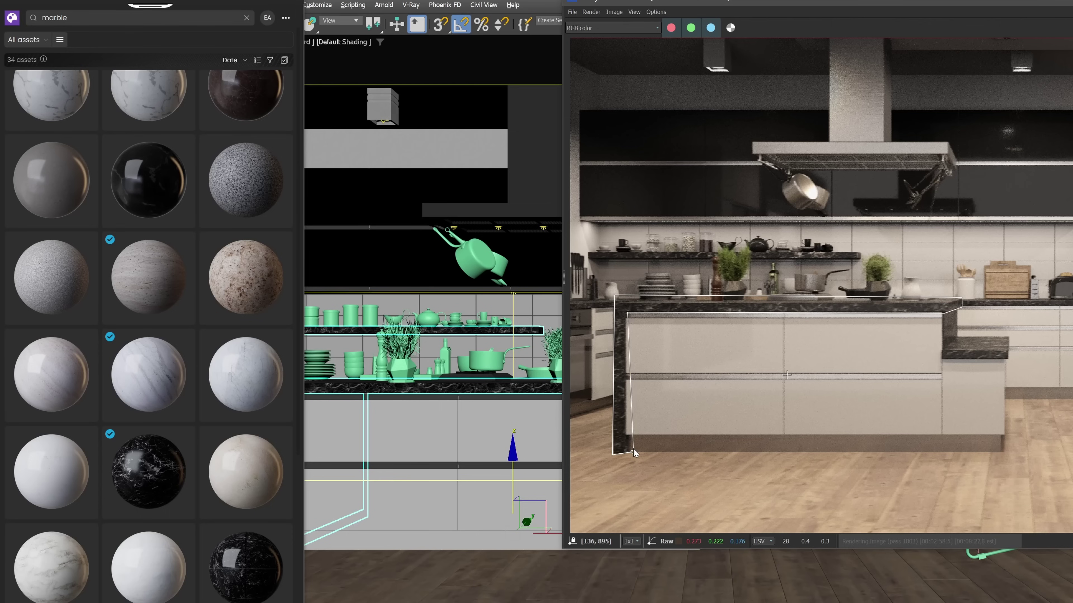
pyautogui.click(169, 242)
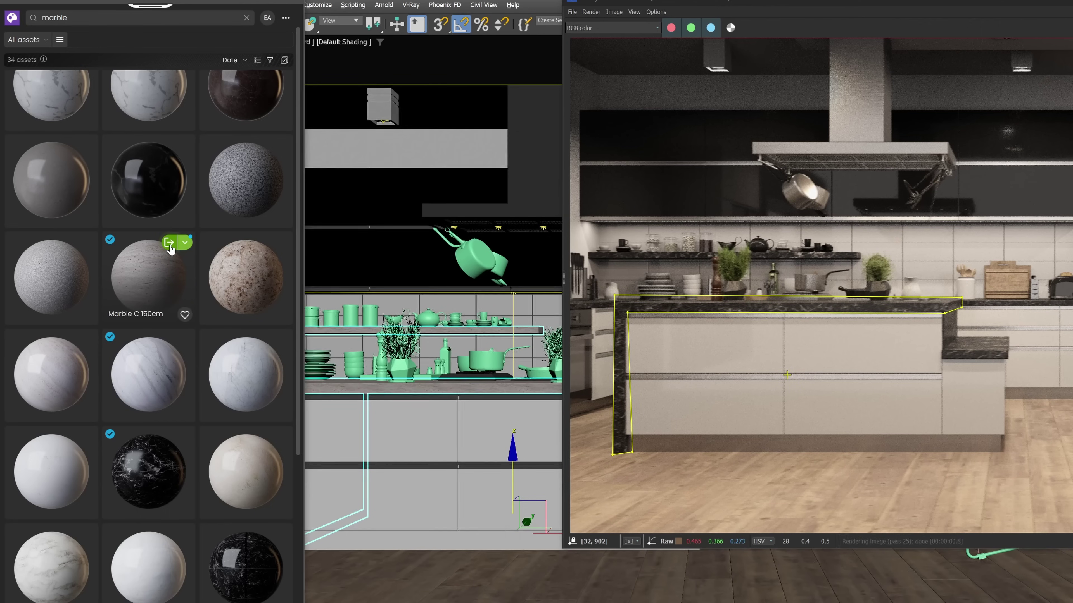
# Add polygonal render regions around the island's lower ledge and the back countertop.
pyautogui.click(1009, 337)
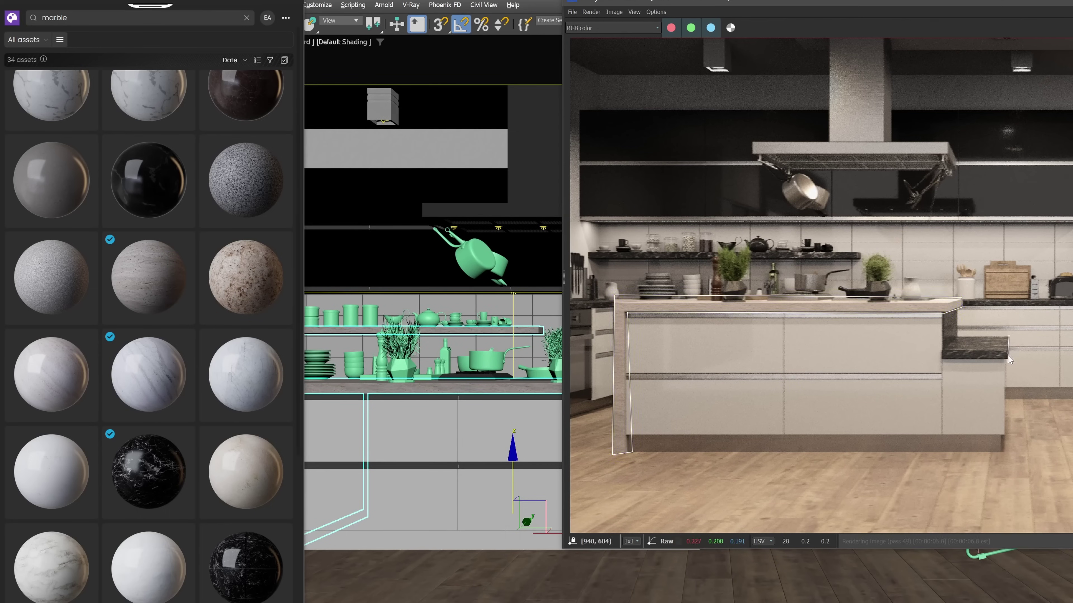
pyautogui.moveTo(1008, 359)
pyautogui.mouseDown()
pyautogui.moveTo(942, 358)
pyautogui.moveTo(955, 310)
pyautogui.mouseUp()
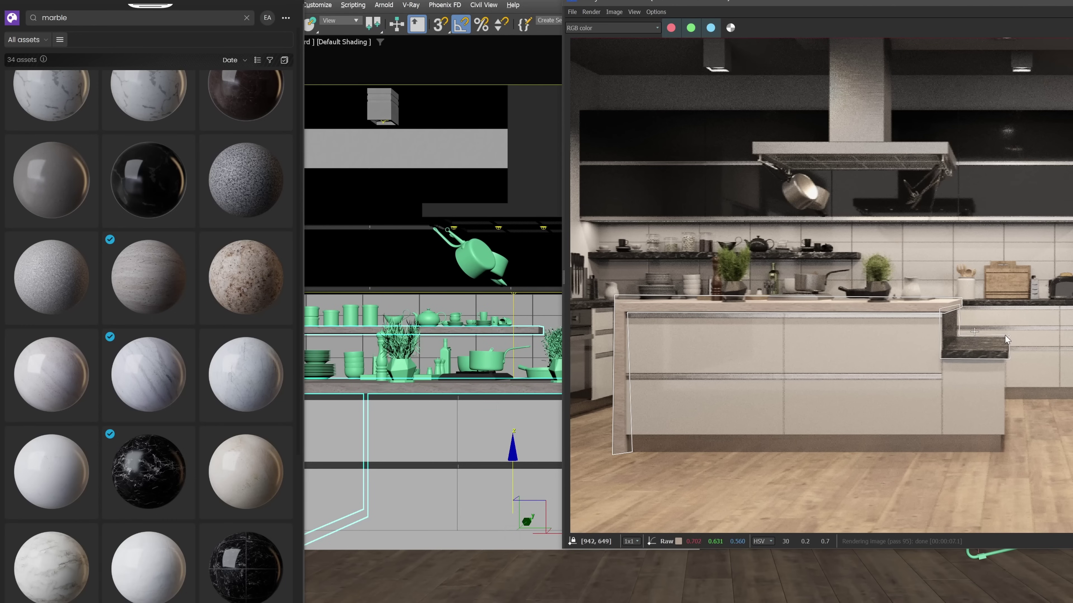
pyautogui.moveTo(1005, 335); pyautogui.dragTo(1007, 337)
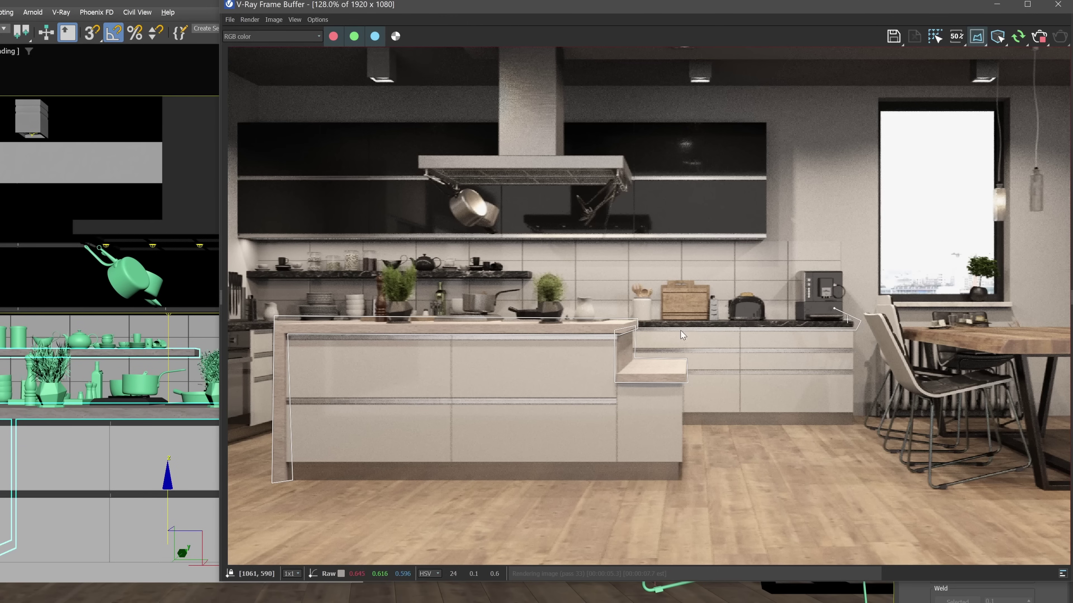
pyautogui.click(635, 330)
pyautogui.click(637, 314)
pyautogui.click(834, 308)
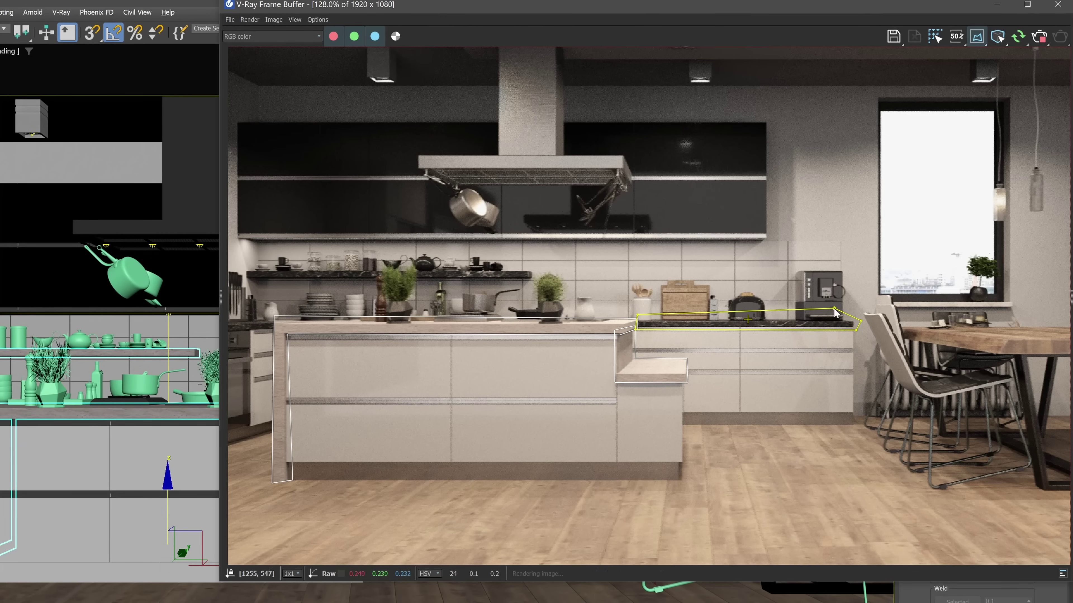
# Outline the wall shelf with another polygonal render region and apply the Tiles Marble Blue 01 135cm material.
pyautogui.click(535, 282)
pyautogui.click(244, 281)
pyautogui.click(244, 267)
pyautogui.doubleClick(535, 264)
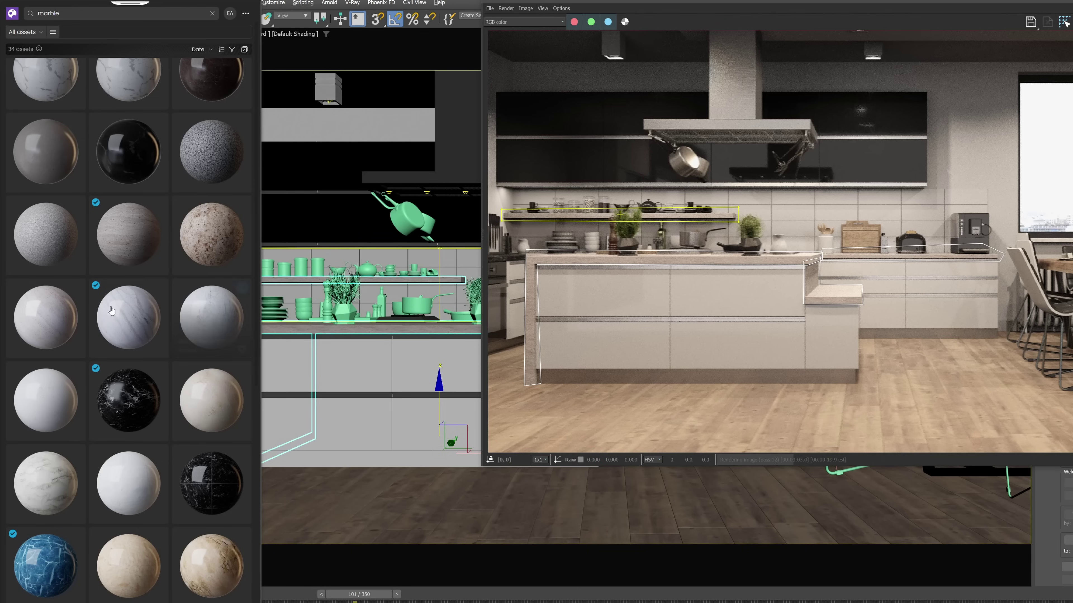
pyautogui.moveTo(146, 291)
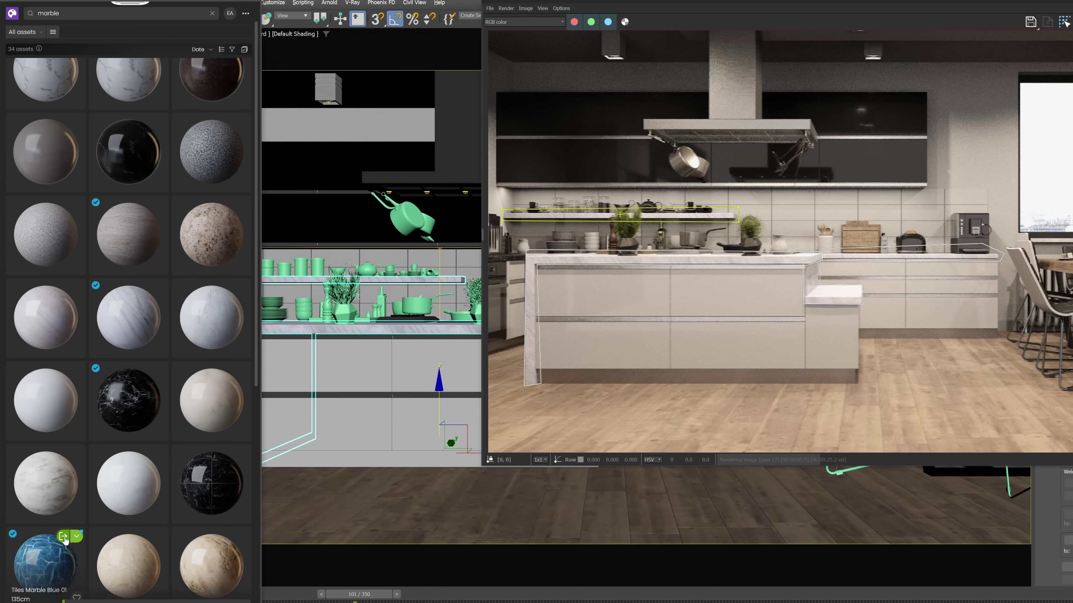
pyautogui.click(63, 537)
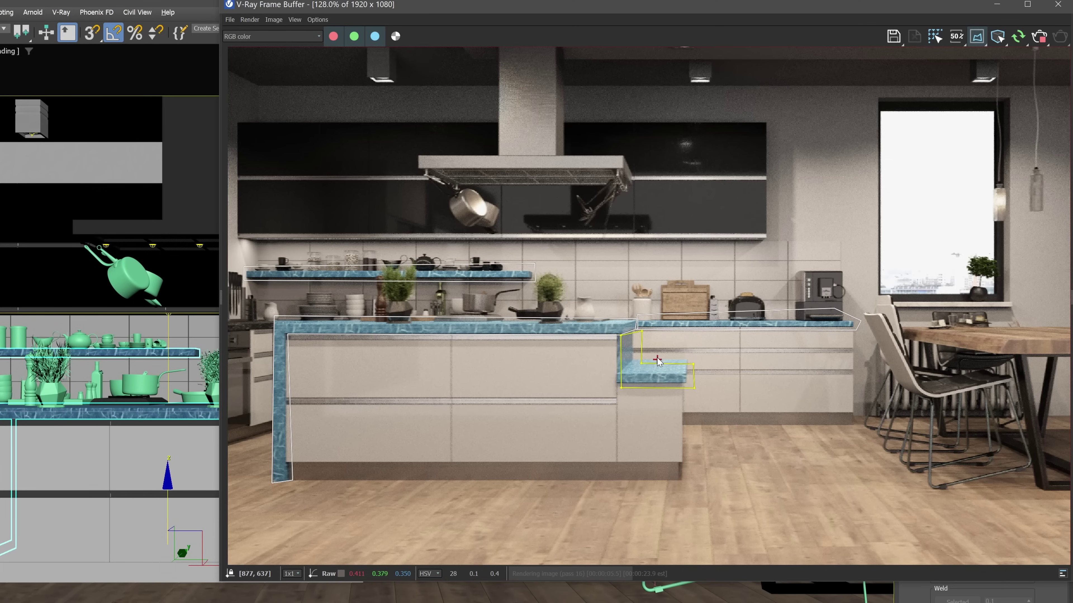
# Remove polygonal render regions from the kitchen render, including the one around the lower ledge.
pyautogui.moveTo(656, 359); pyautogui.dragTo(636, 359)
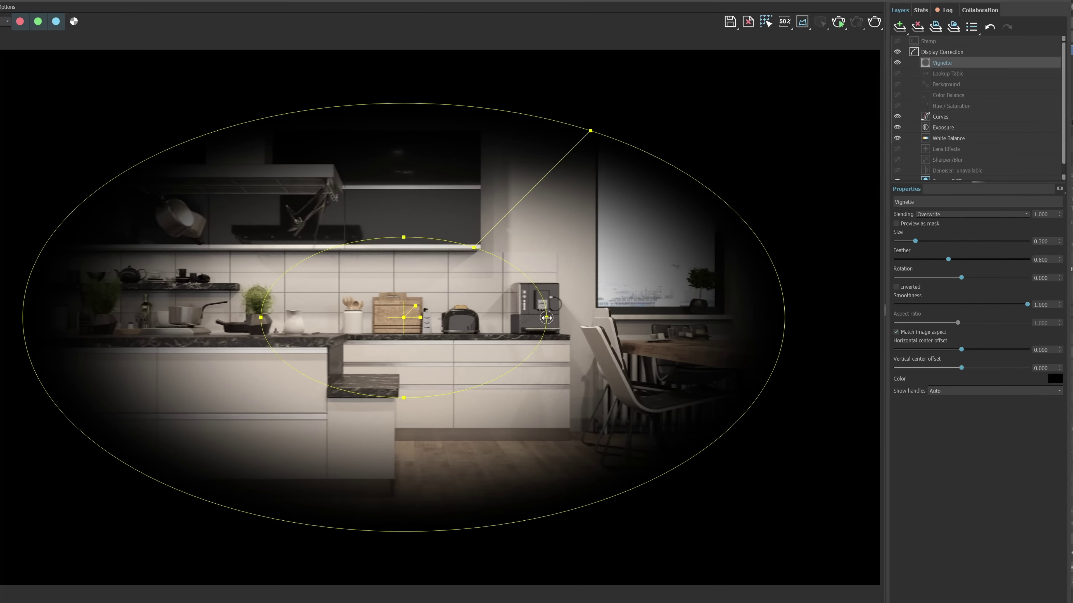
pyautogui.moveTo(546, 318)
pyautogui.mouseDown()
pyautogui.moveTo(584, 317)
pyautogui.moveTo(557, 318)
pyautogui.mouseUp()
# Reshape and reposition the Vignette layer on the kitchen render using its on-image handles.
pyautogui.moveTo(404, 238)
pyautogui.mouseDown()
pyautogui.moveTo(404, 168)
pyautogui.moveTo(404, 232)
pyautogui.mouseUp()
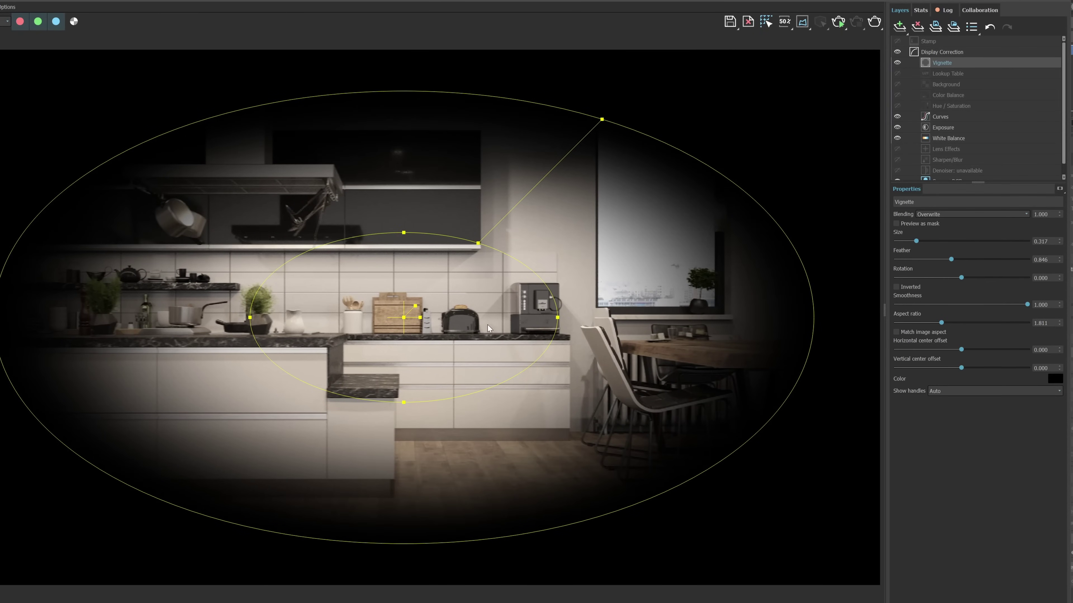
pyautogui.moveTo(424, 318); pyautogui.dragTo(388, 314)
pyautogui.moveTo(488, 48); pyautogui.dragTo(536, 29)
pyautogui.moveTo(394, 299); pyautogui.dragTo(374, 299)
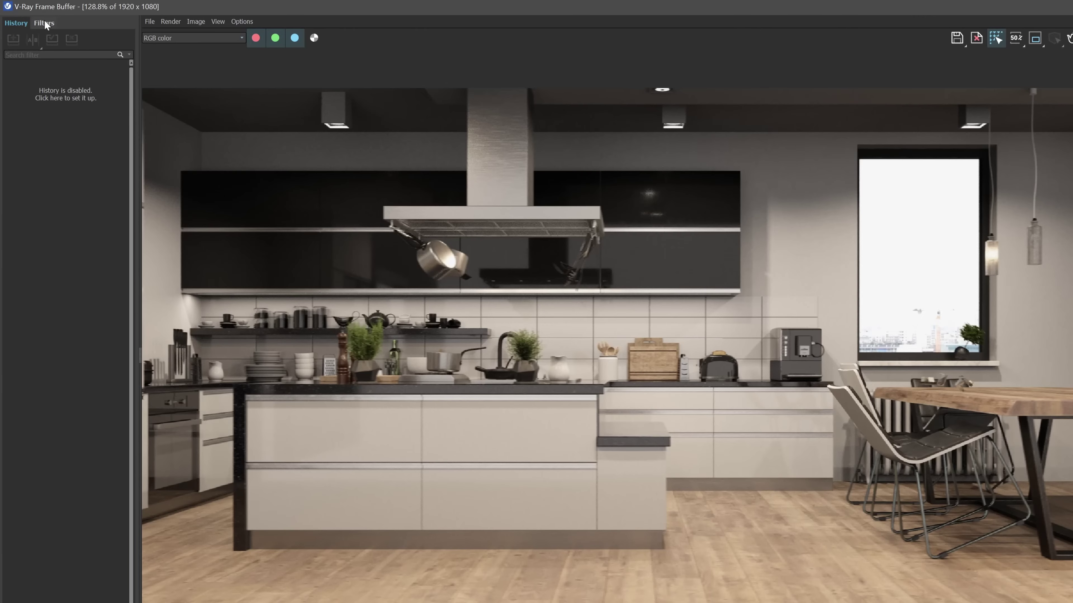
# Browse the frame buffer's color filters on the kitchen render and load the Vintage Velvet layer preset.
pyautogui.click(44, 23)
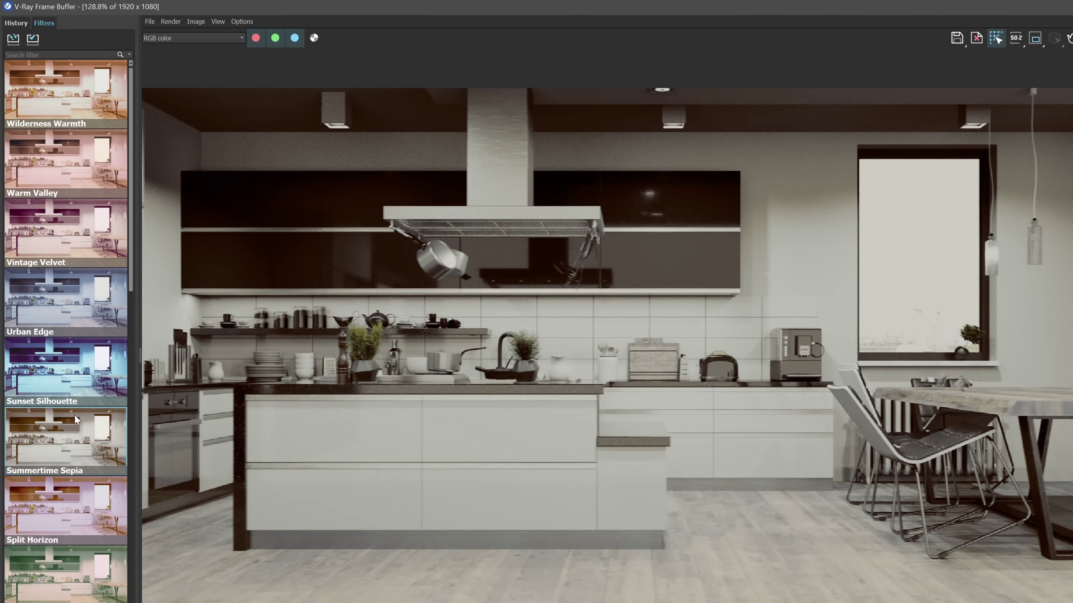
pyautogui.scroll(-5, 62, 505)
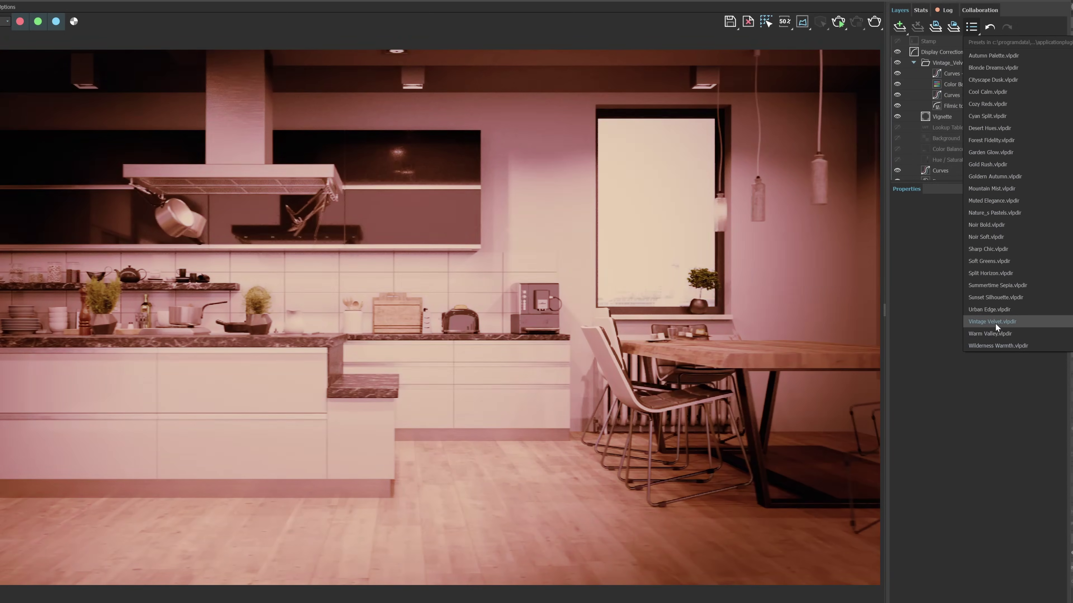
pyautogui.click(994, 323)
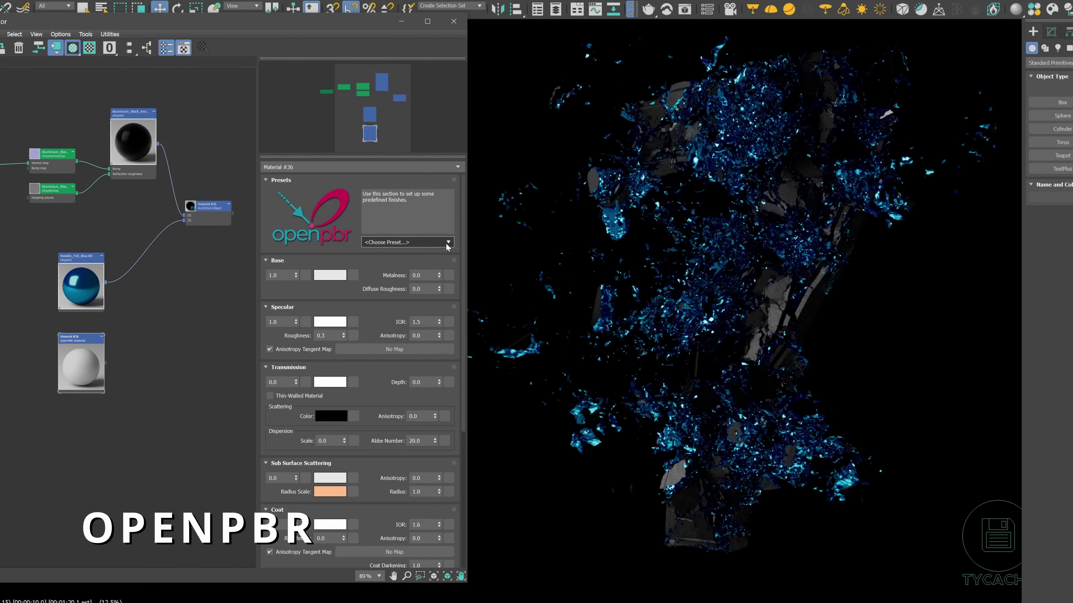
# Set the OpenPBR material to the Red Sports Car Paint preset and connect it to the Multi/Sub-Object material.
pyautogui.click(448, 242)
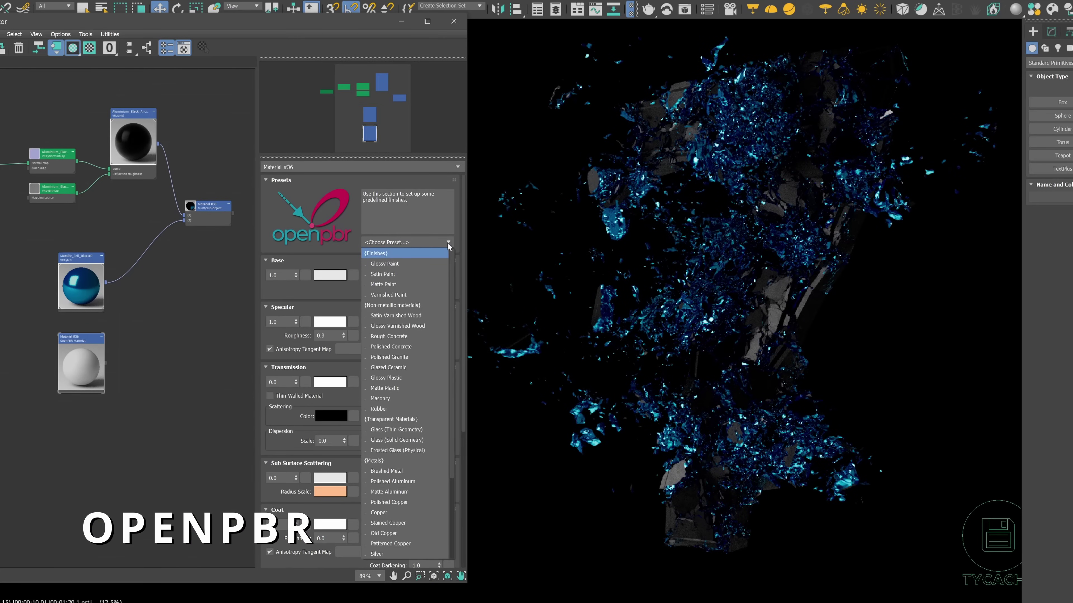
pyautogui.scroll(-4, 453, 362)
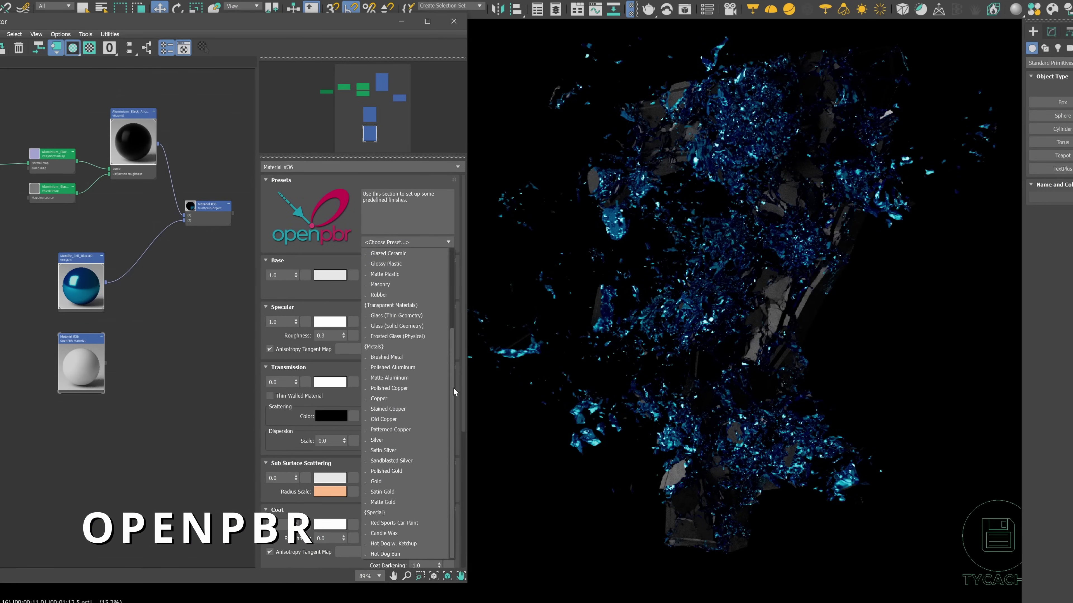
pyautogui.click(386, 523)
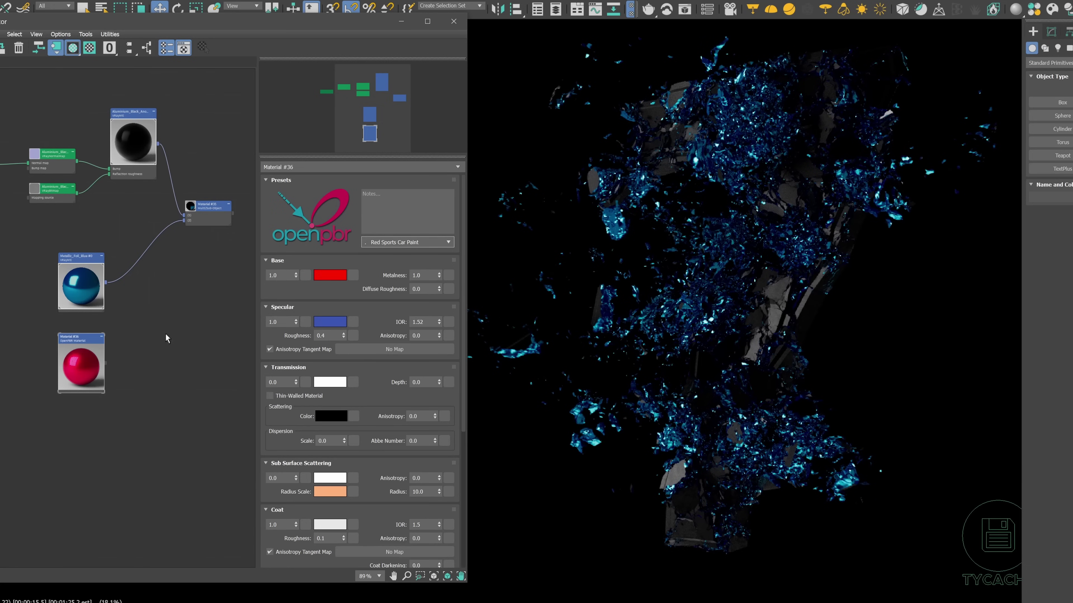
pyautogui.moveTo(105, 363); pyautogui.dragTo(194, 224)
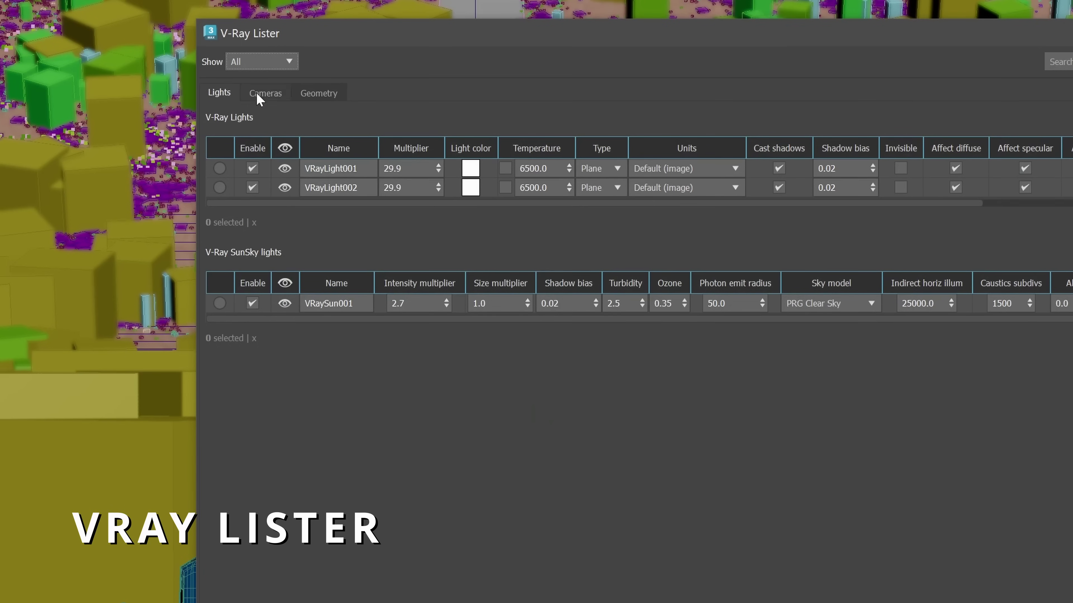
# Examine the scene's camera and geometry listings in the V-Ray Lister.
pyautogui.click(262, 95)
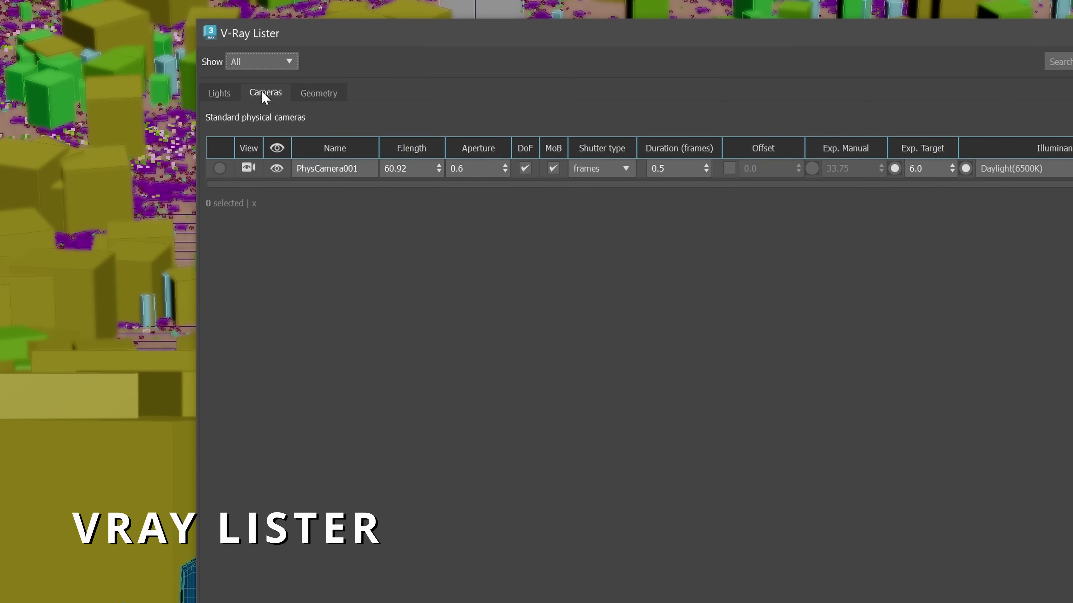
pyautogui.click(311, 95)
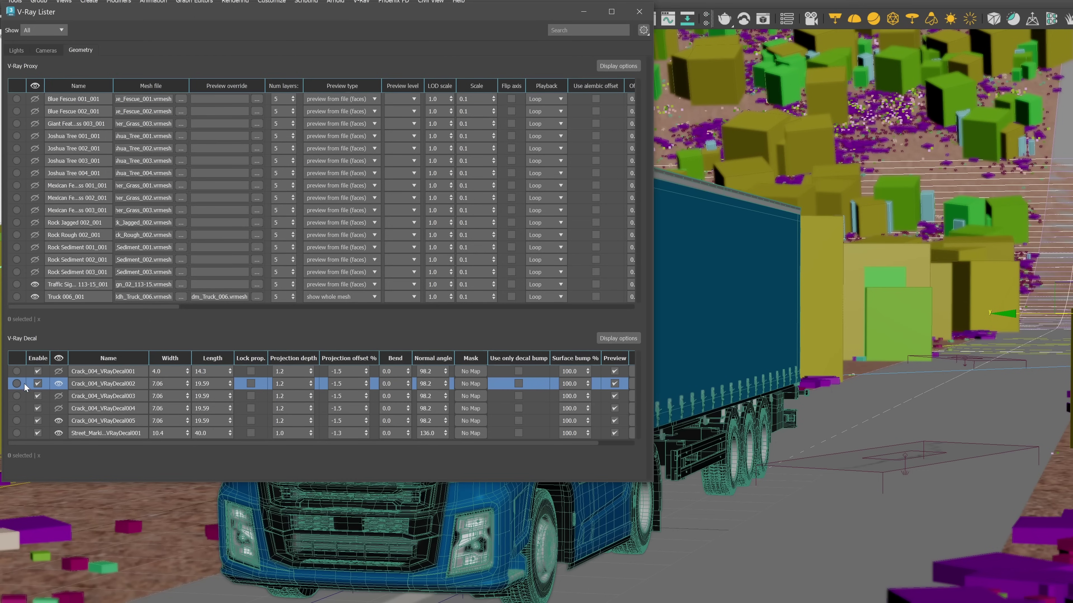
# Select all six decals in the V-Ray Decal list and turn on viewport visibility for the whole selection.
pyautogui.keyDown('ctrl'); pyautogui.click(24, 371); pyautogui.keyUp('ctrl')
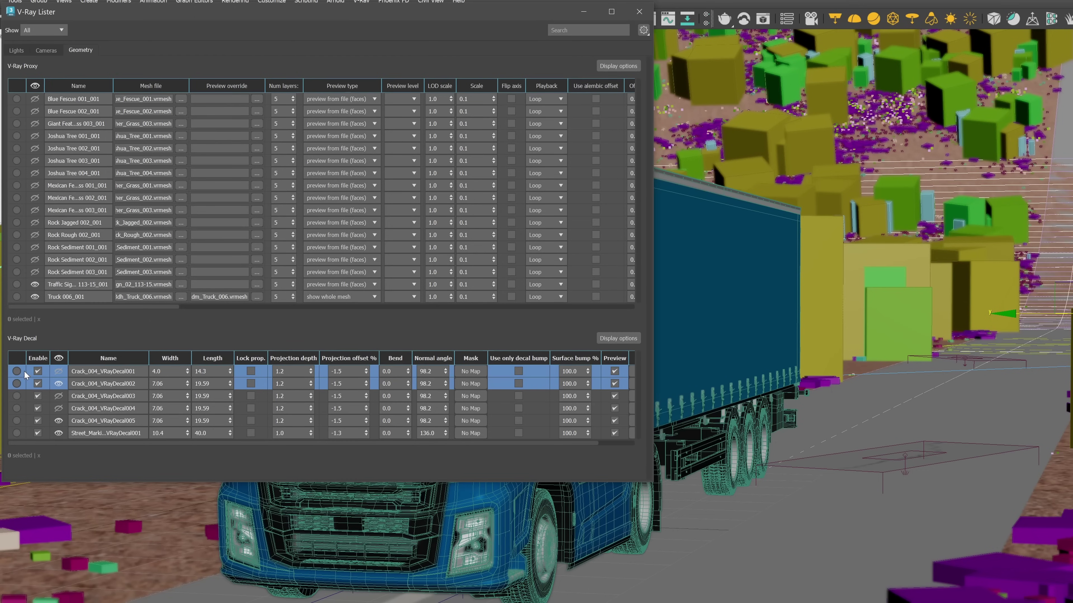
pyautogui.keyDown('shift'); pyautogui.click(24, 395); pyautogui.keyUp('shift')
pyautogui.keyDown('shift'); pyautogui.click(26, 408); pyautogui.keyUp('shift')
pyautogui.keyDown('shift'); pyautogui.click(26, 421); pyautogui.keyUp('shift')
pyautogui.keyDown('shift'); pyautogui.click(26, 431); pyautogui.keyUp('shift')
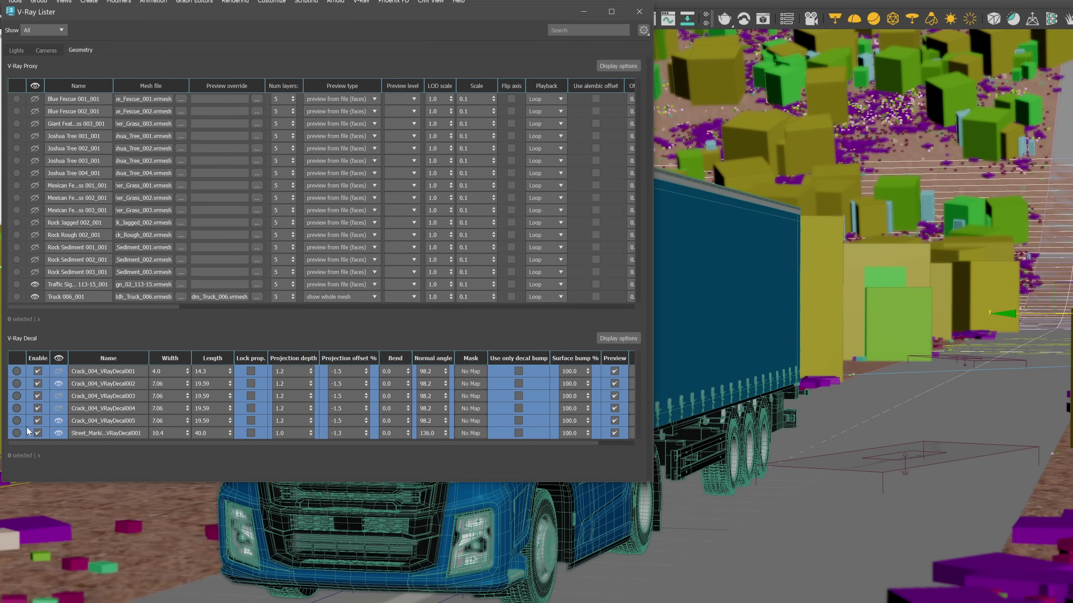
pyautogui.click(62, 406)
pyautogui.click(59, 398)
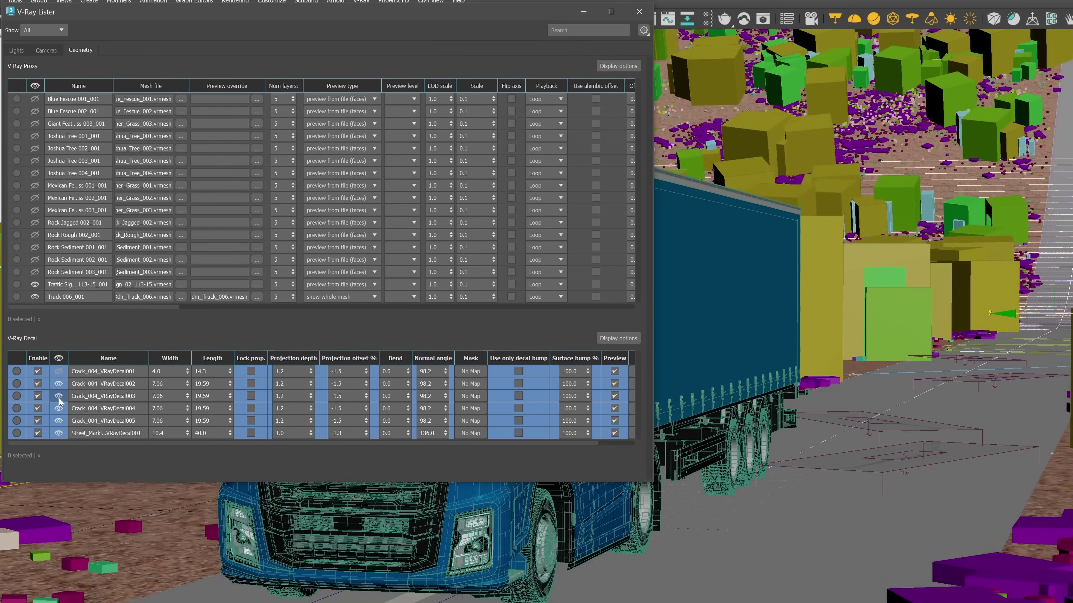
pyautogui.click(58, 374)
# Set the selected decals' length to 15.7, projection depth to 2.4 and bend to 68.6, and the Blue Fescue 001_001 proxy's scale to 2.9.
pyautogui.moveTo(228, 372); pyautogui.dragTo(300, 359)
pyautogui.moveTo(408, 373); pyautogui.dragTo(457, 3)
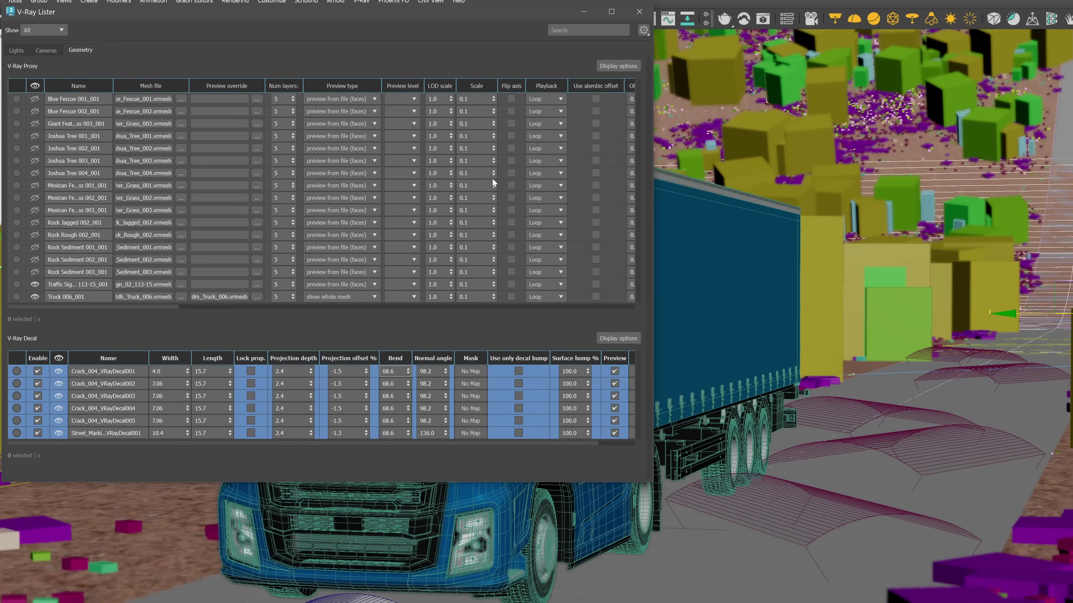
pyautogui.moveTo(493, 99); pyautogui.dragTo(499, 51)
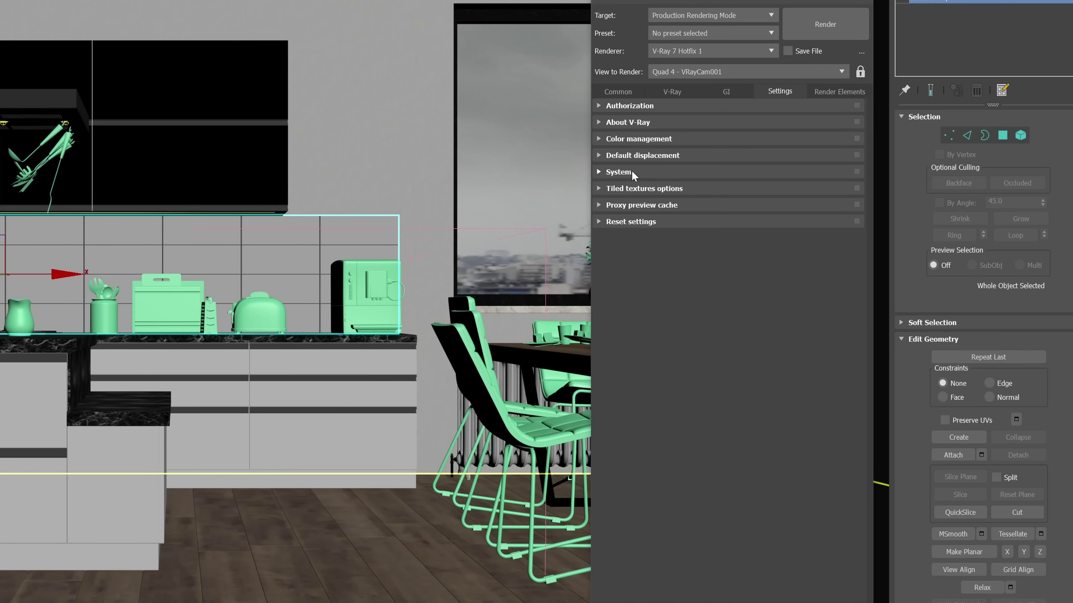
# Render the kitchen scene with the V-Ray Profiler enabled in the System settings and open the profile folder.
pyautogui.click(631, 170)
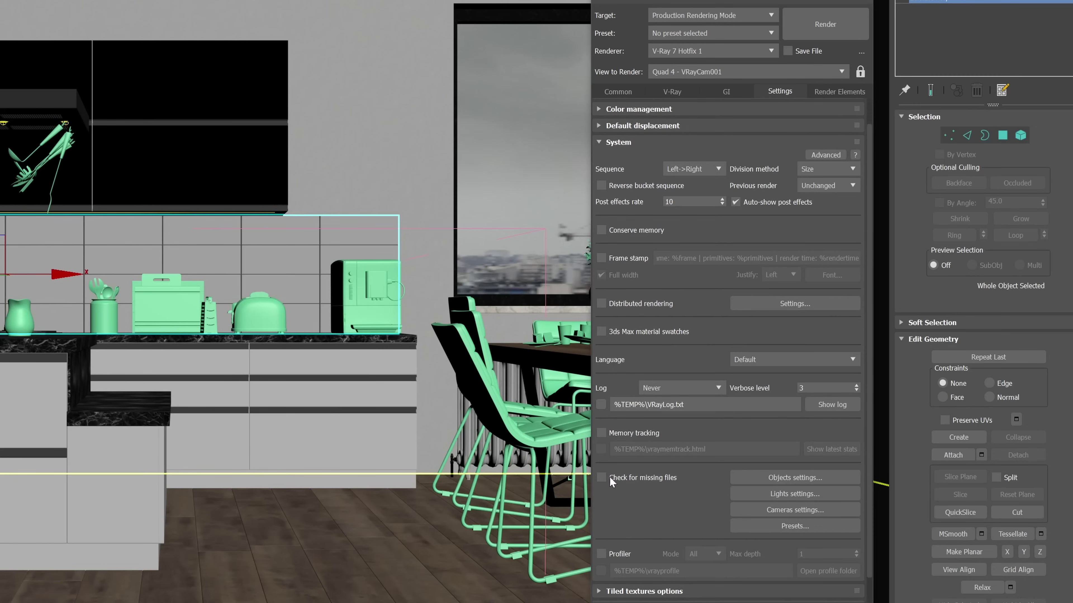
pyautogui.click(601, 554)
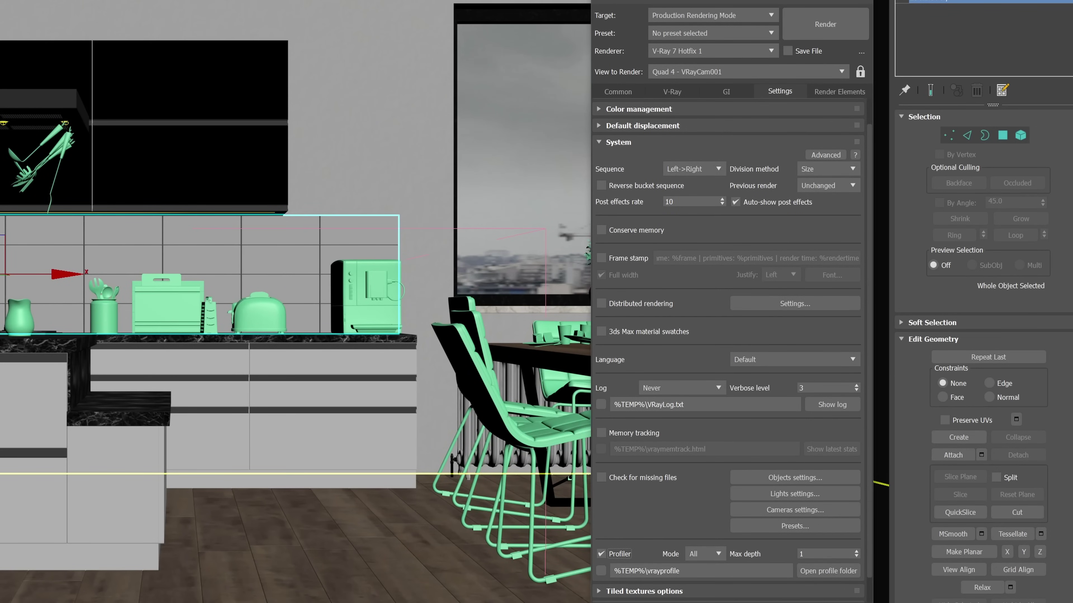
pyautogui.click(788, 36)
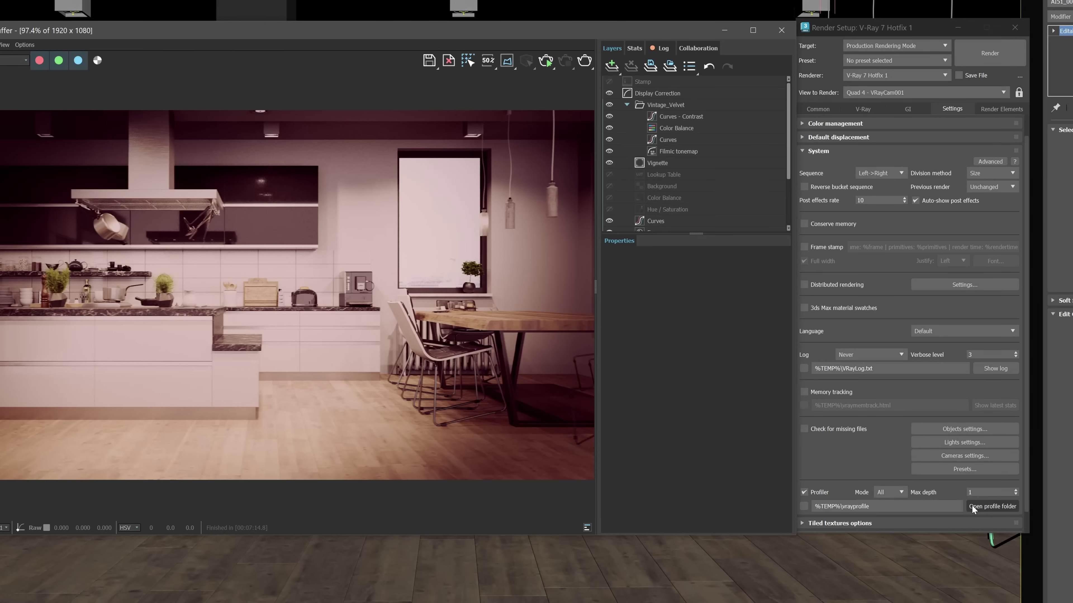
pyautogui.click(972, 507)
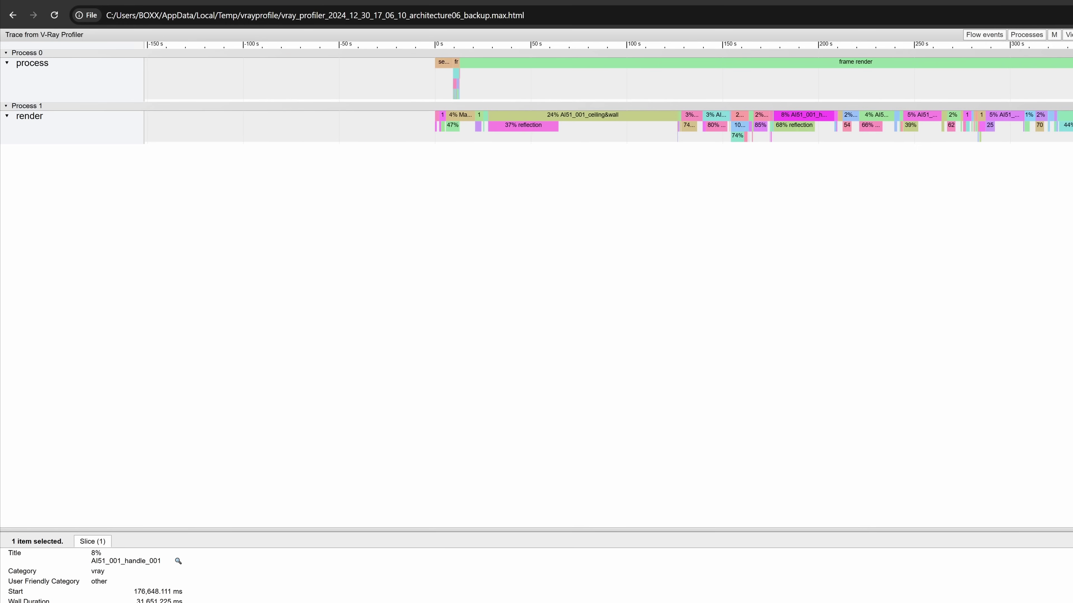
# Examine the render slices of individual objects and materials in the V-Ray Profiler trace in the web browser.
pyautogui.moveTo(990, 113)
pyautogui.mouseDown()
pyautogui.moveTo(984, 101)
pyautogui.moveTo(1027, 31)
pyautogui.mouseUp()
pyautogui.click(703, 119)
pyautogui.click(651, 131)
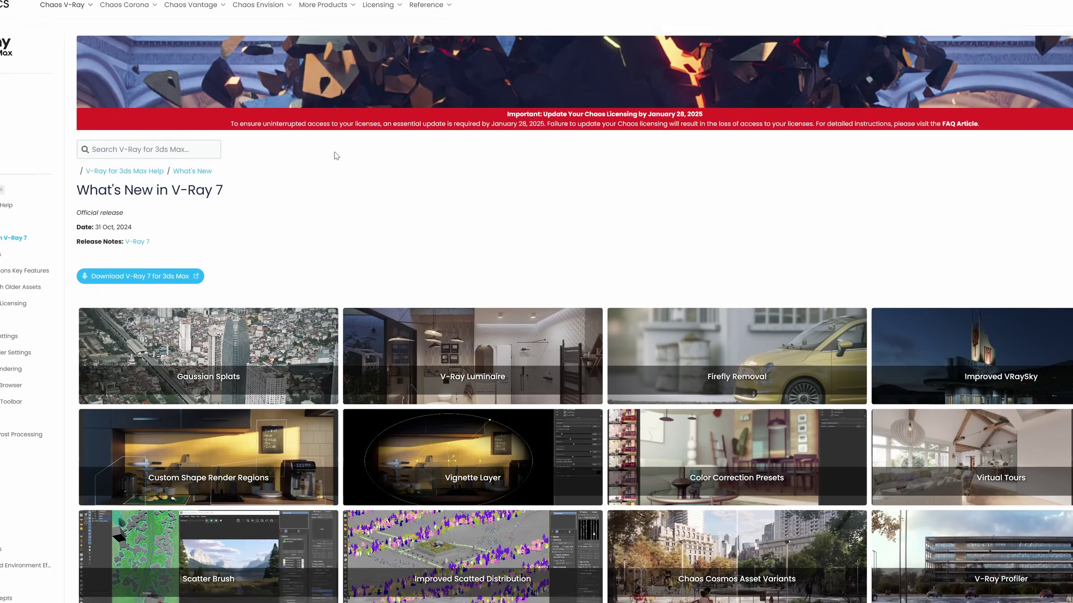
pyautogui.scroll(-3, 434, 204)
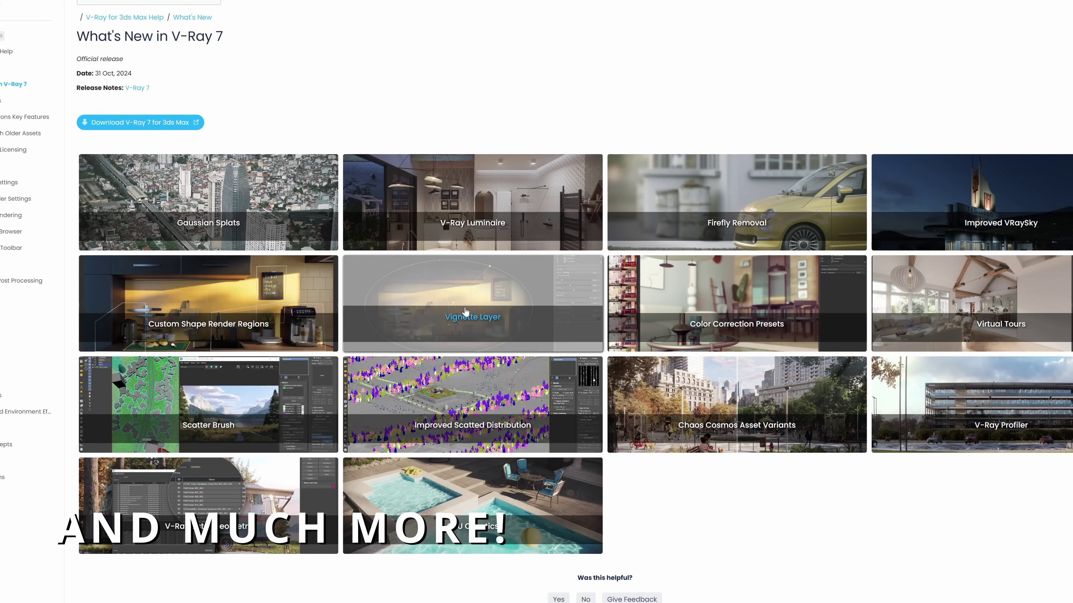
# Open the Virtual Tours page from What's New in V-Ray 7 and read its hotspots, panorama transitions, highlights and floor plan sections.
pyautogui.click(970, 317)
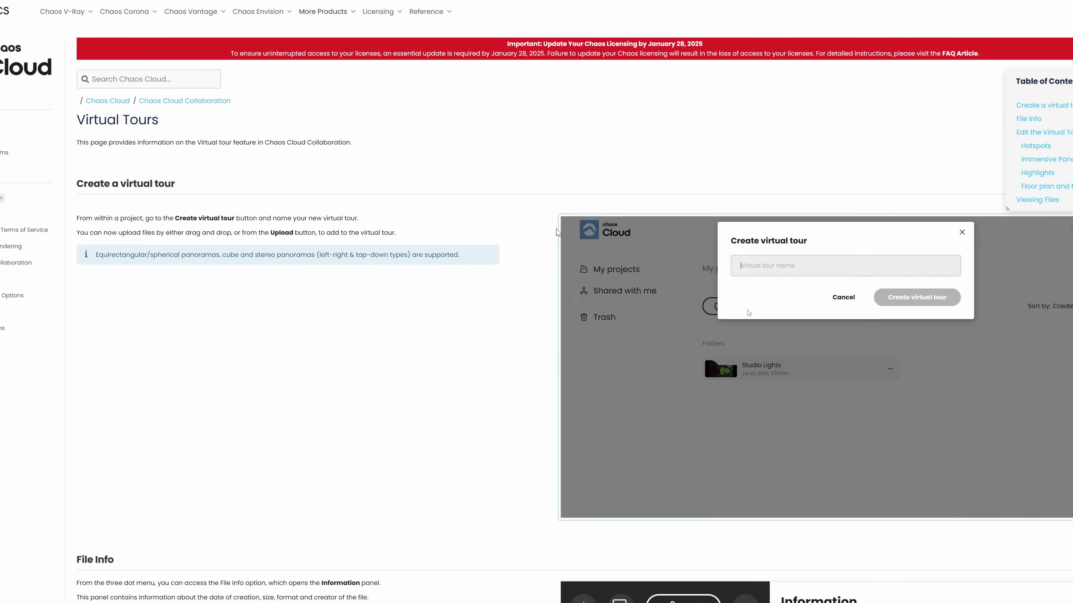
pyautogui.scroll(-6, 553, 229)
pyautogui.scroll(-15, 555, 232)
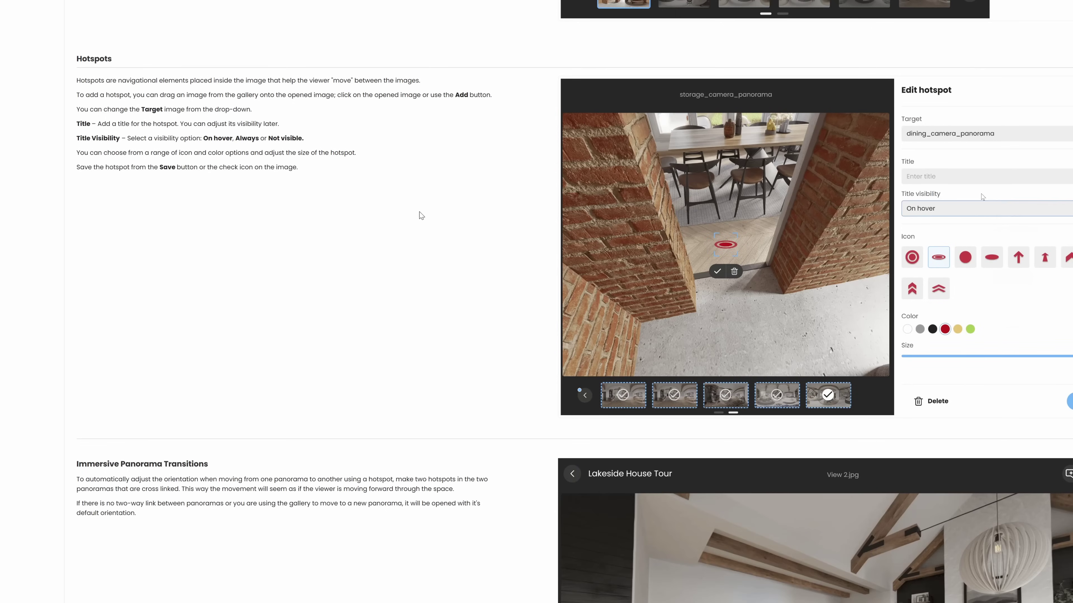
pyautogui.scroll(-8, 421, 215)
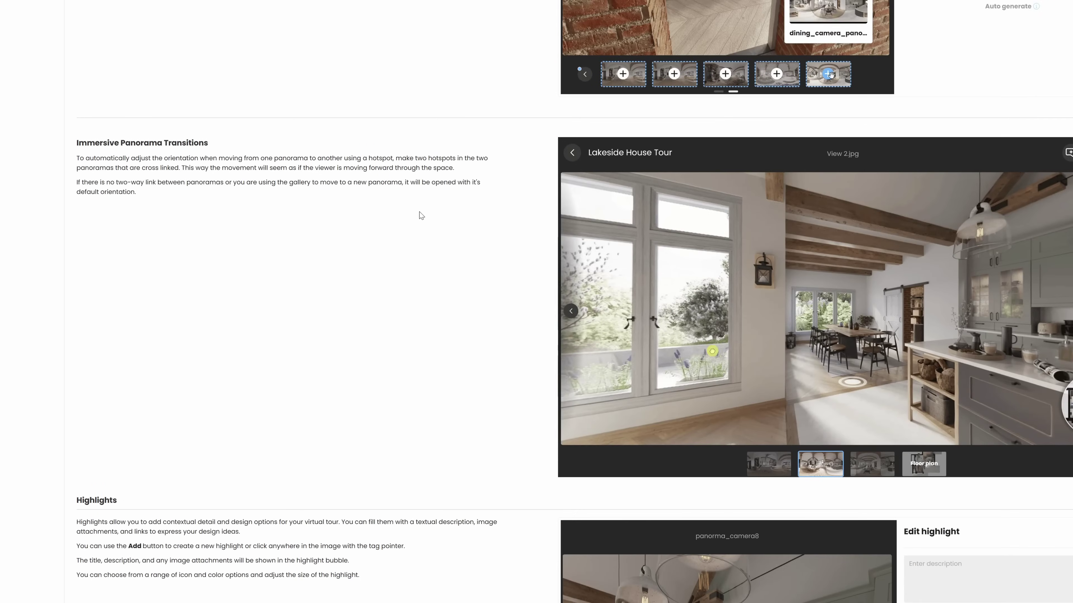
pyautogui.scroll(-6, 421, 216)
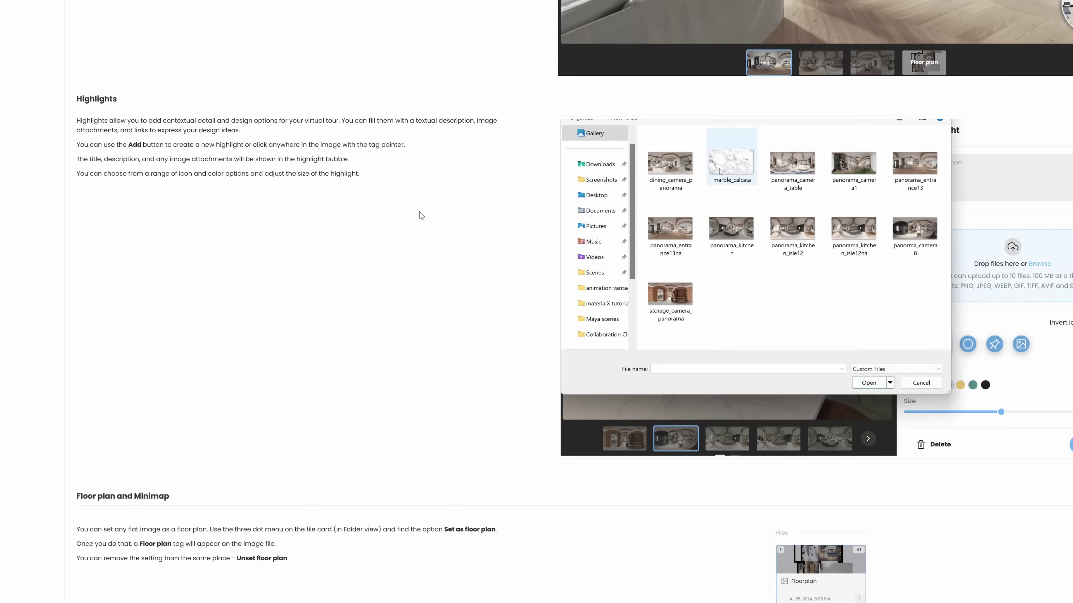
pyautogui.scroll(-8, 421, 216)
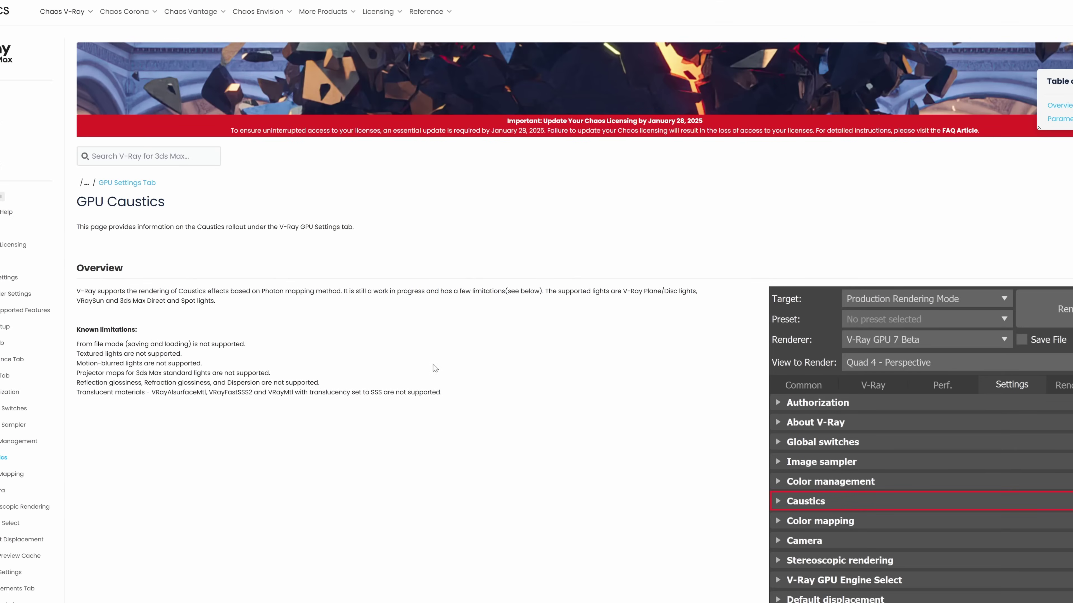
# Read the GPU Caustics documentation and the build 7.00.02 release notes, from the new features to the V-Ray changes.
pyautogui.scroll(-3, 434, 367)
pyautogui.scroll(-4, 434, 368)
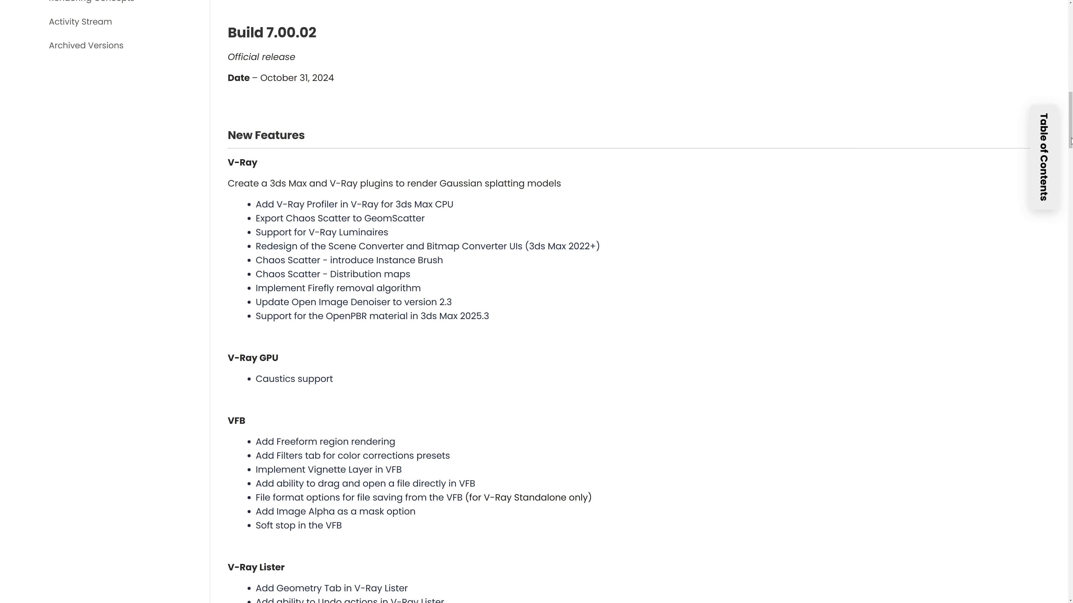
pyautogui.moveTo(1071, 141); pyautogui.dragTo(1064, 223)
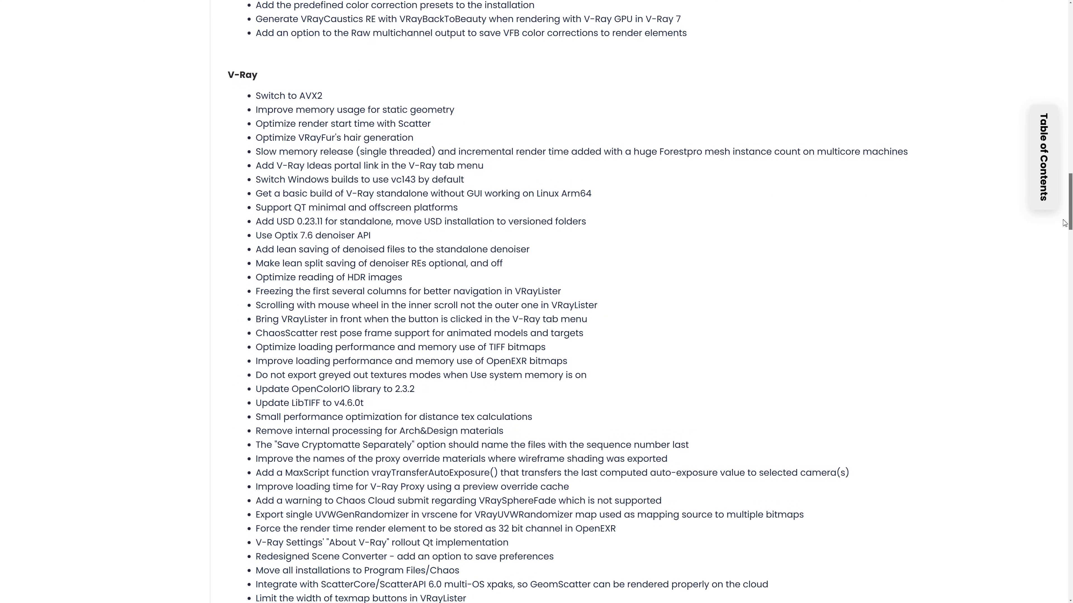